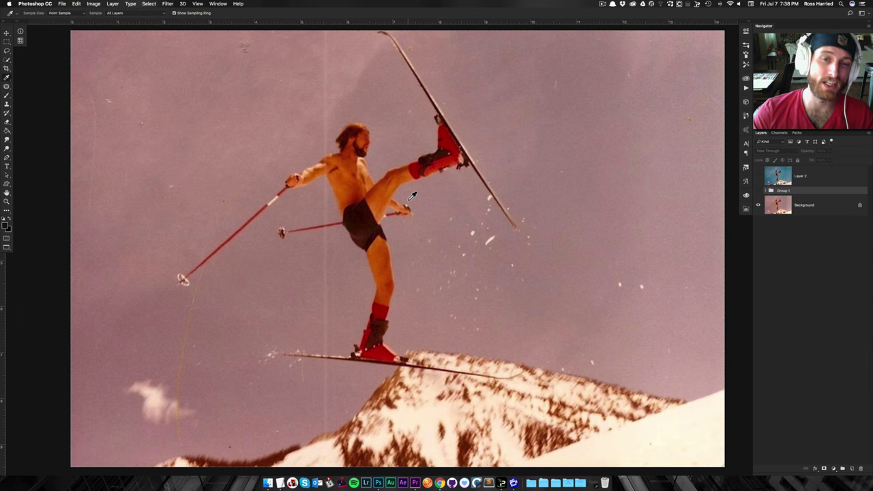
# Turn on Group 1 and Layer 2 so the ski photo shows a restored blue sky.
pyautogui.moveTo(759, 191); pyautogui.dragTo(759, 176)
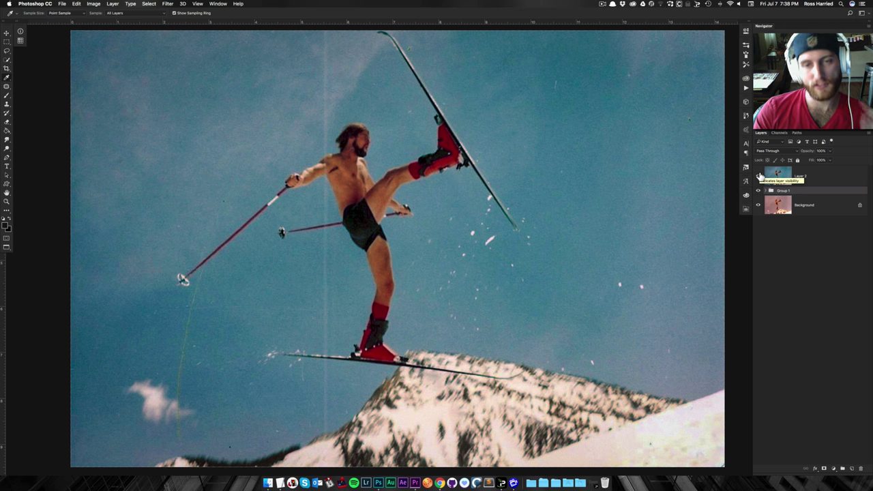
# Delete Layer 2 and Group 1, then duplicate the pink Background photo as Layer 1.
pyautogui.keyDown('shift'); pyautogui.click(825, 176); pyautogui.keyUp('shift')
pyautogui.hotkey('shift', 'BackSpace')
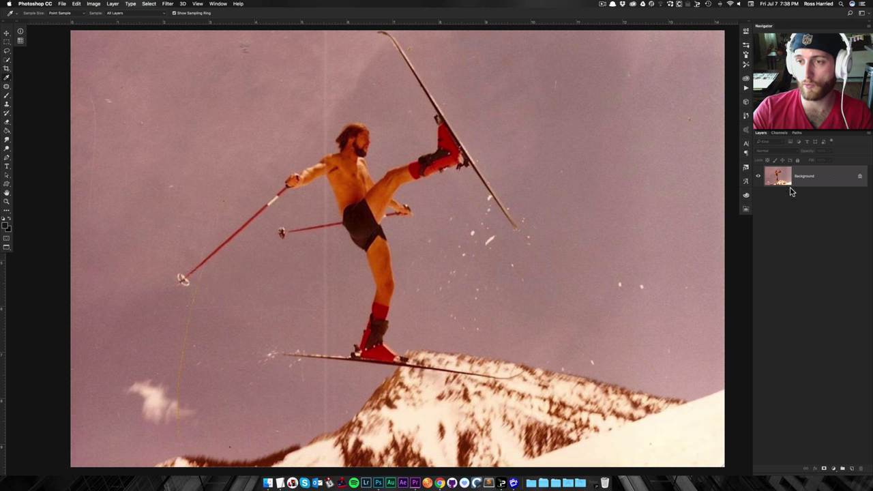
pyautogui.press('super')
pyautogui.press('super+j')
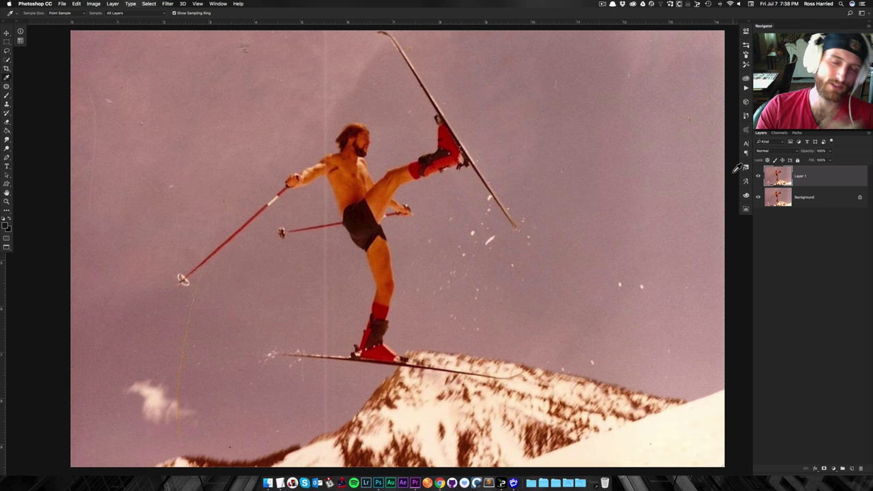
pyautogui.hscroll(-1, 738, 254)
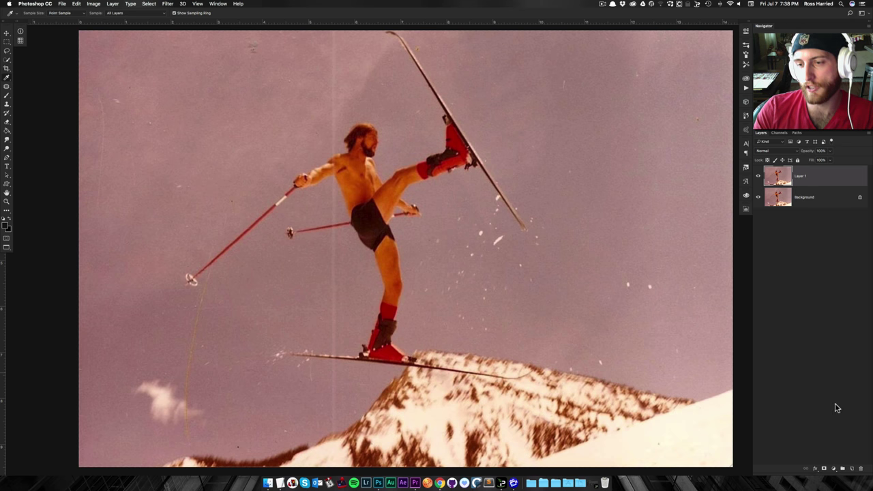
# Add a Threshold adjustment layer and lower its level to 24, leaving only the darkest specks black.
pyautogui.click(834, 470)
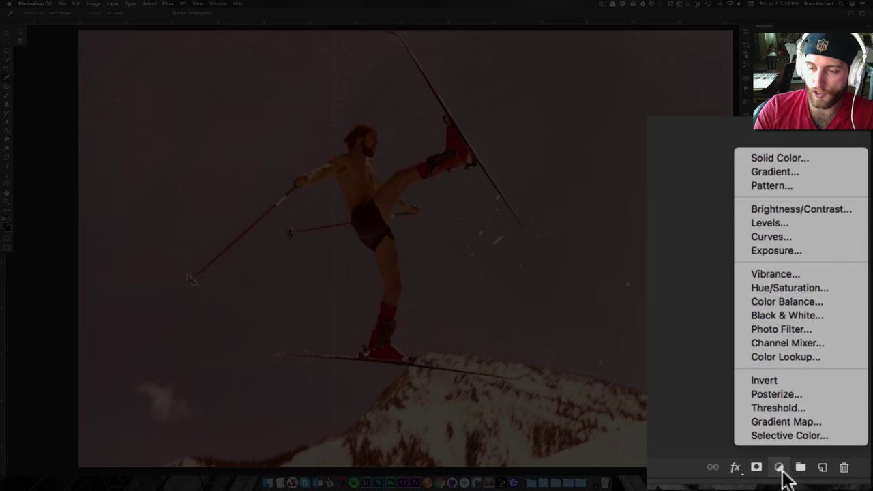
pyautogui.click(778, 410)
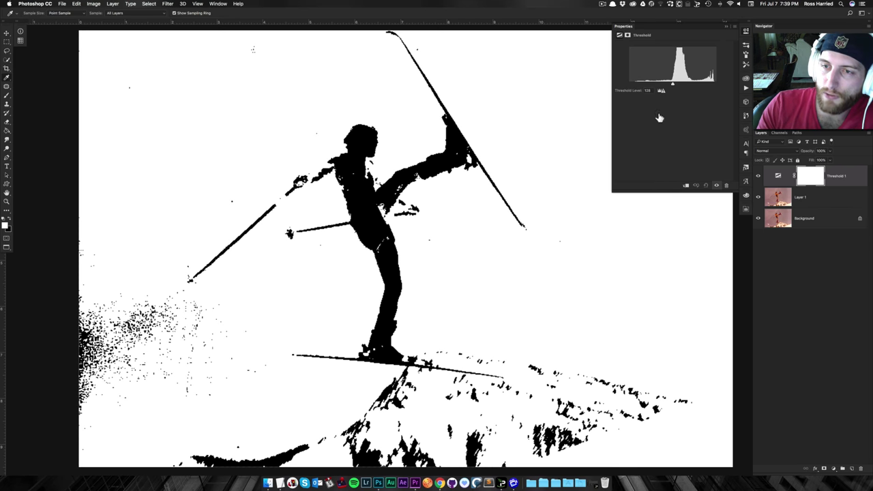
pyautogui.moveTo(672, 87); pyautogui.dragTo(638, 85)
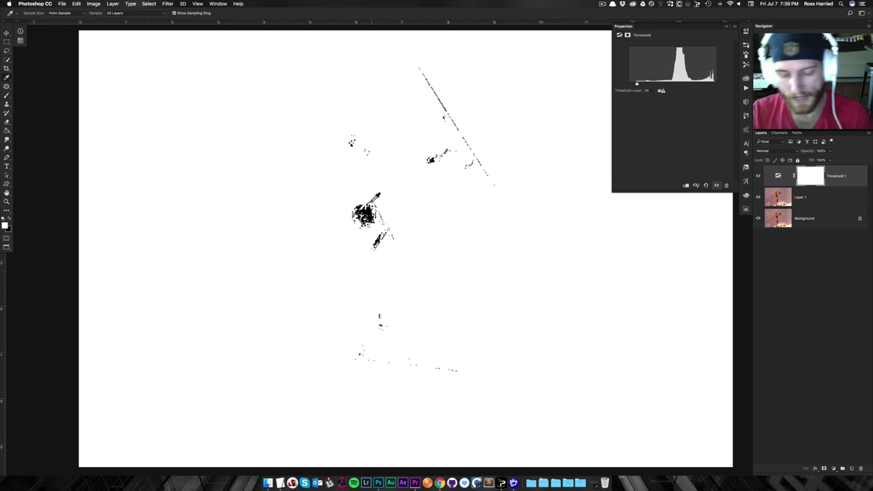
# Place color sampler #1 on the darkest black speck so it appears in the Info panel.
pyautogui.press('i')
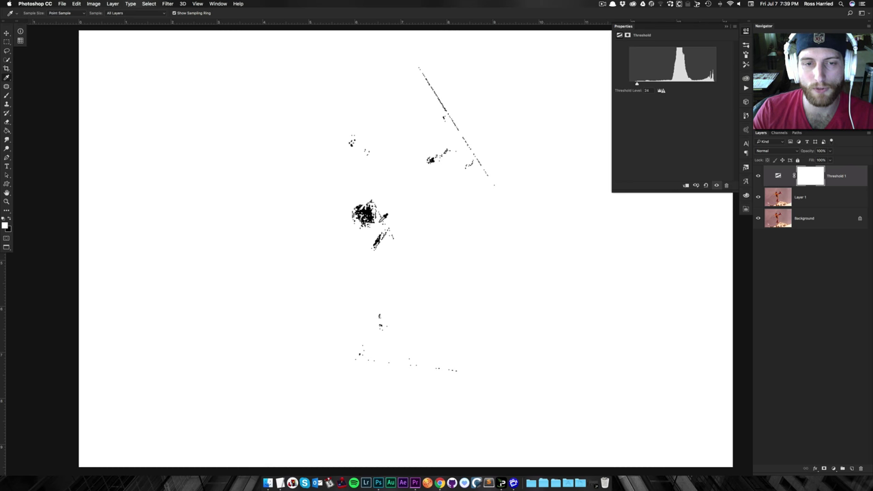
pyautogui.press('shift')
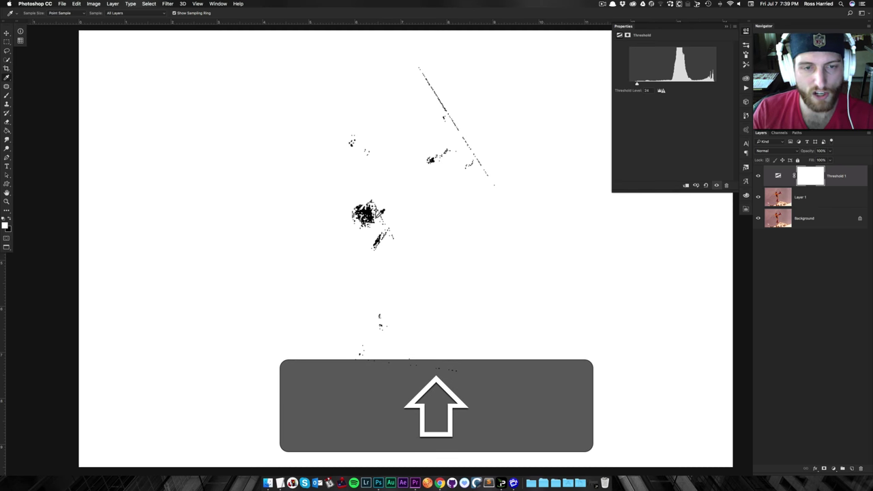
pyautogui.keyDown('shift'); pyautogui.click(372, 208); pyautogui.keyUp('shift')
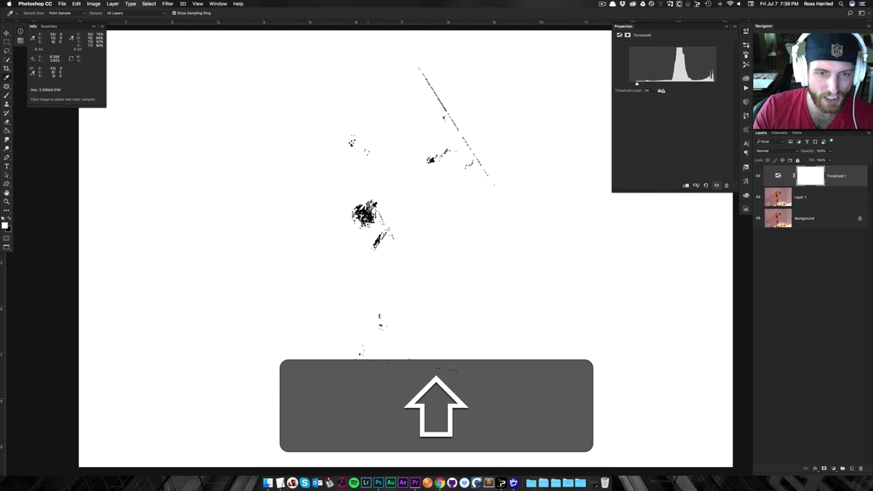
pyautogui.press('super')
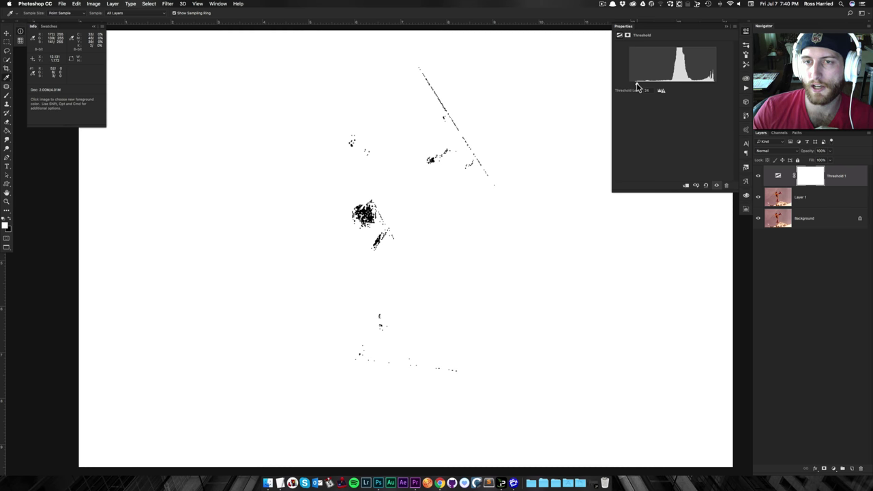
# Raise the Threshold level toward maximum to find the brightest snow, then hide Threshold 1.
pyautogui.moveTo(638, 86); pyautogui.dragTo(713, 87)
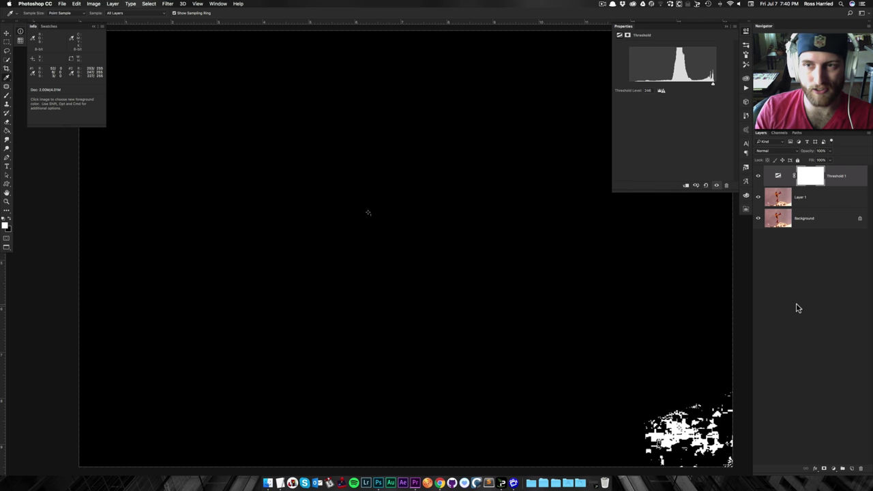
pyautogui.click(758, 176)
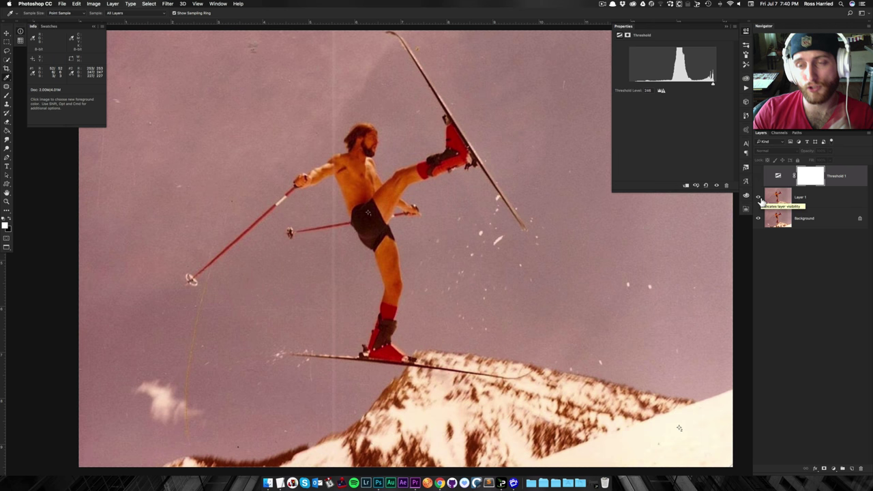
# Show Threshold 1 again and add a Solid Color fill layer of 50% grey (#808080).
pyautogui.click(758, 175)
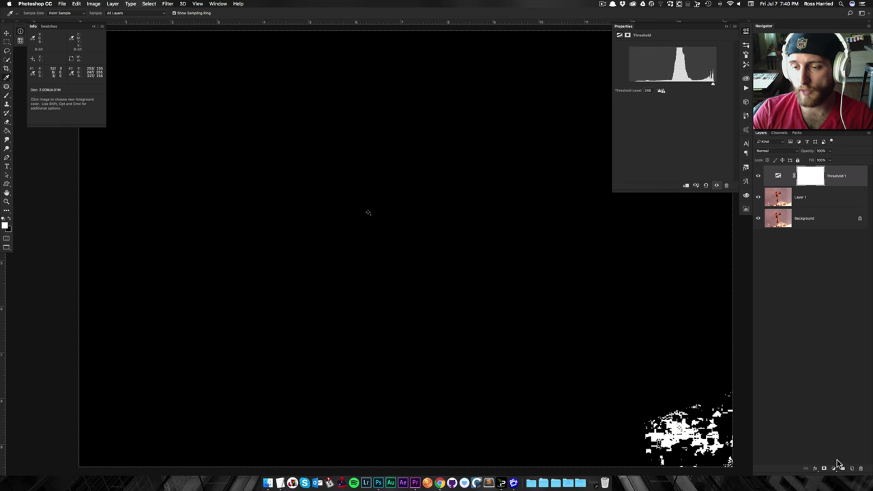
pyautogui.click(834, 468)
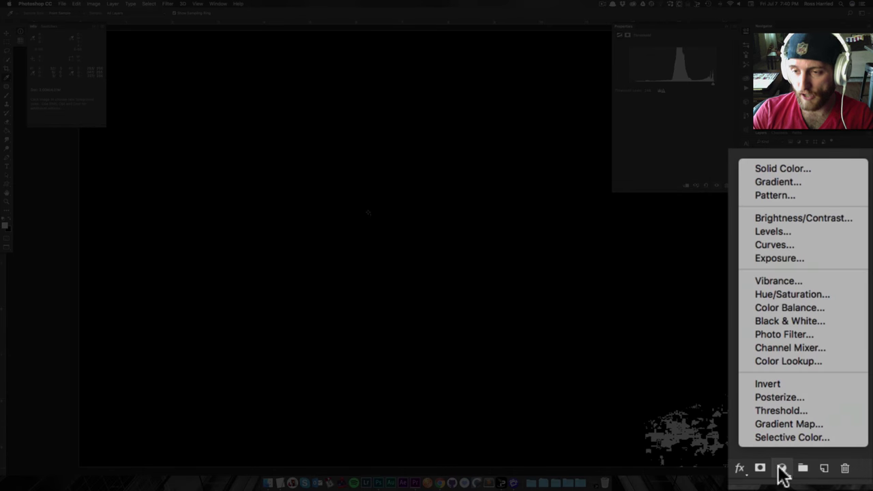
pyautogui.click(780, 169)
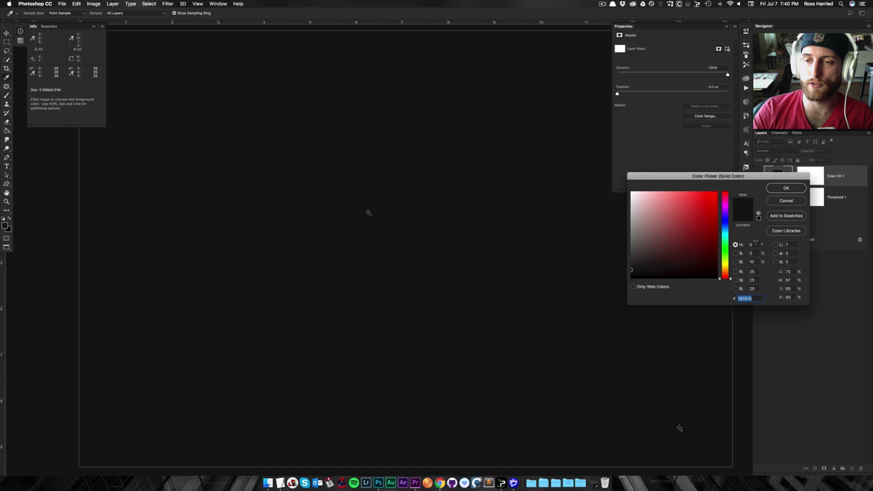
pyautogui.hotkey('shift', 'Tab')
pyautogui.hotkey('shift', 'Tab')
pyautogui.hotkey('shift', 'Tab')
pyautogui.hotkey('shift', 'Tab')
pyautogui.write('50')
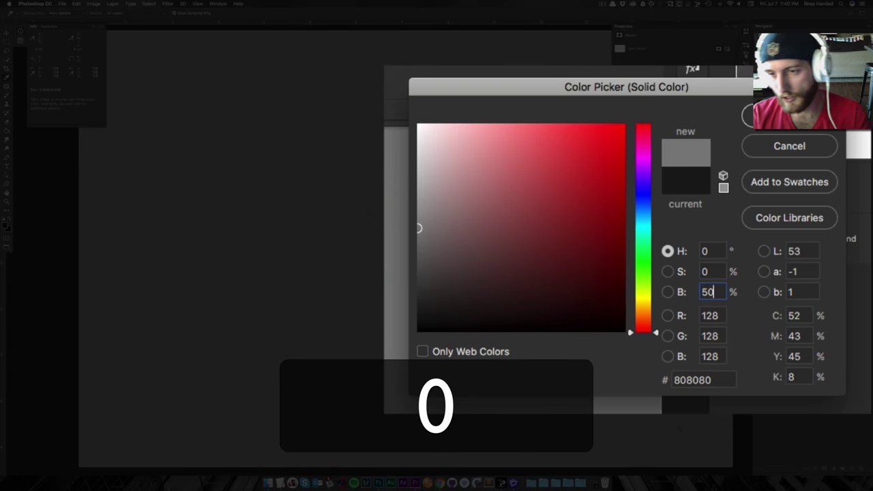
pyautogui.press('Return')
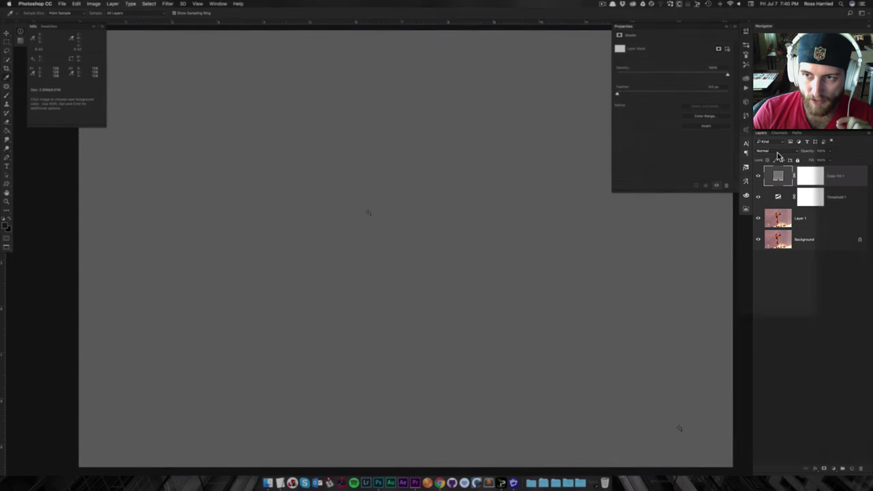
# Set the grey fill to Difference blending and move it below Threshold 1.
pyautogui.click(778, 151)
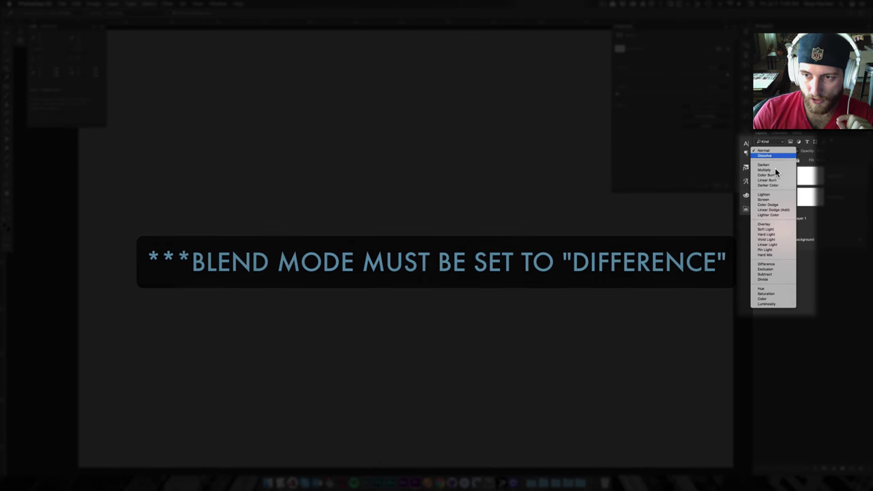
pyautogui.click(774, 264)
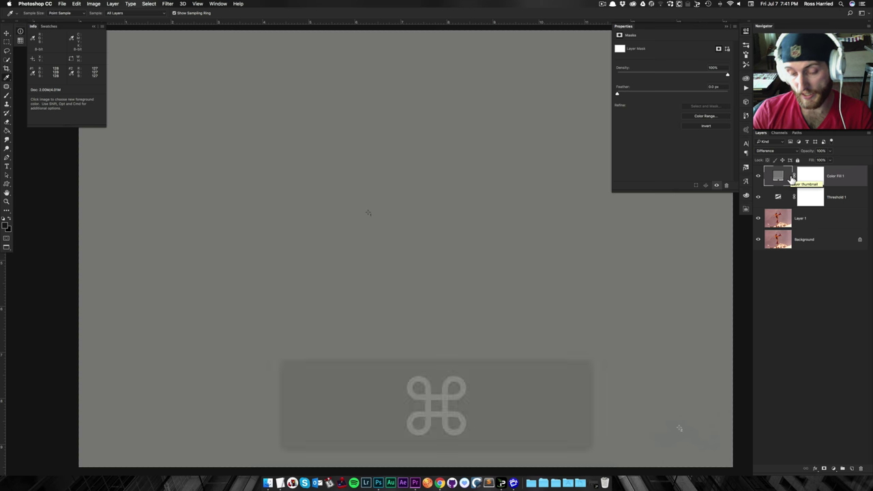
pyautogui.press('super+bracketleft')
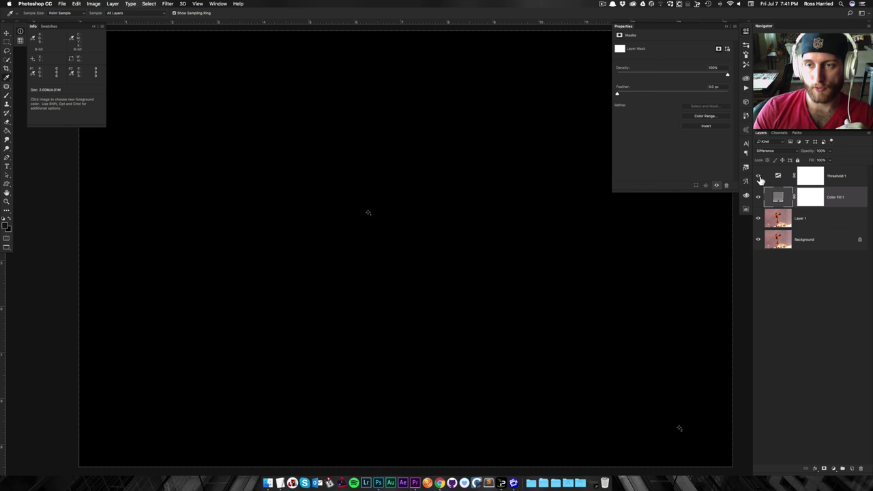
# Compare the Difference grey fill with the photo, then show Threshold 1 so the canvas goes black.
pyautogui.click(759, 177)
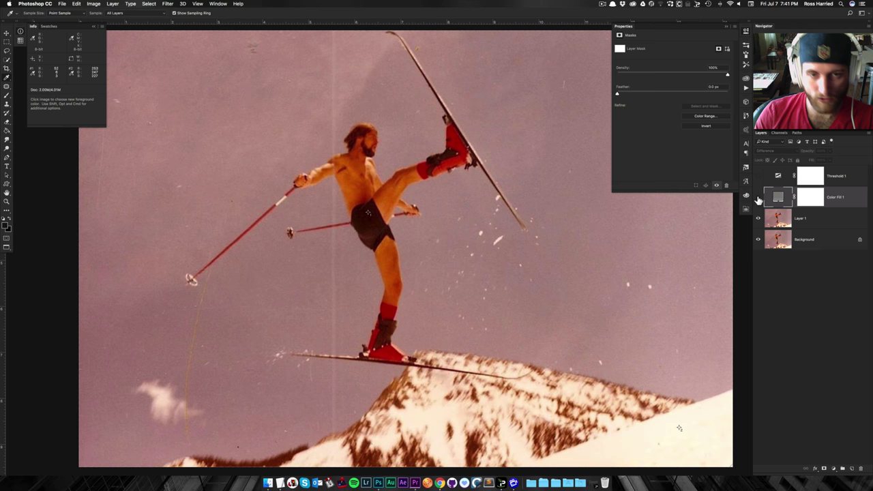
pyautogui.click(758, 197)
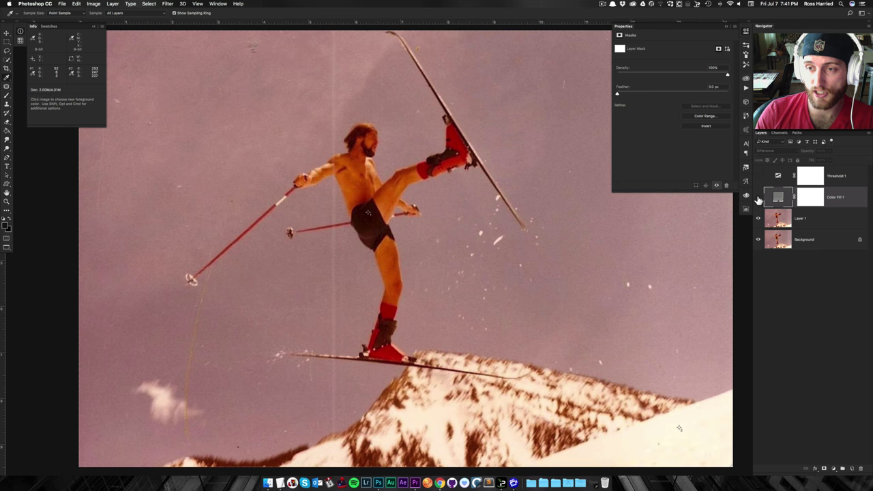
pyautogui.click(758, 198)
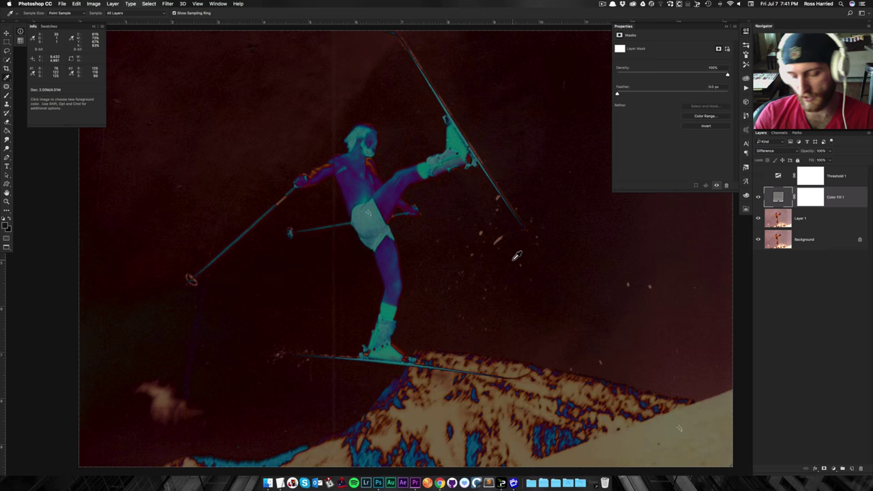
pyautogui.press('super+minus')
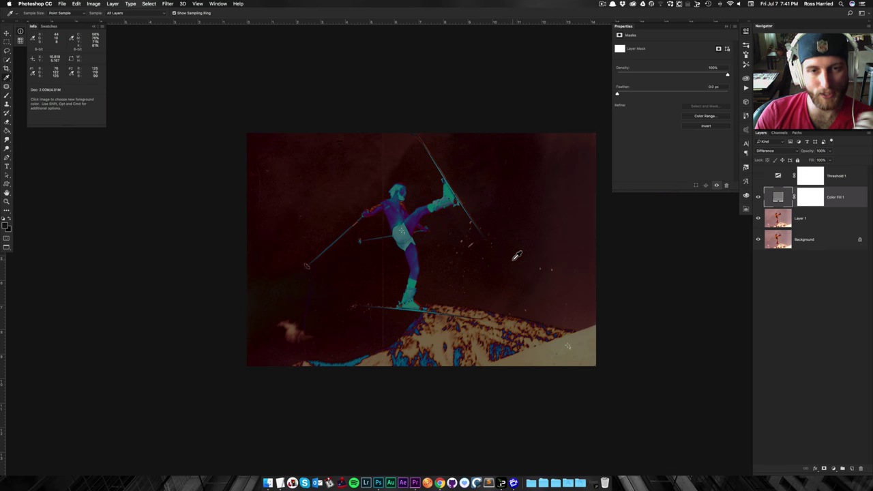
pyautogui.press('super+equal')
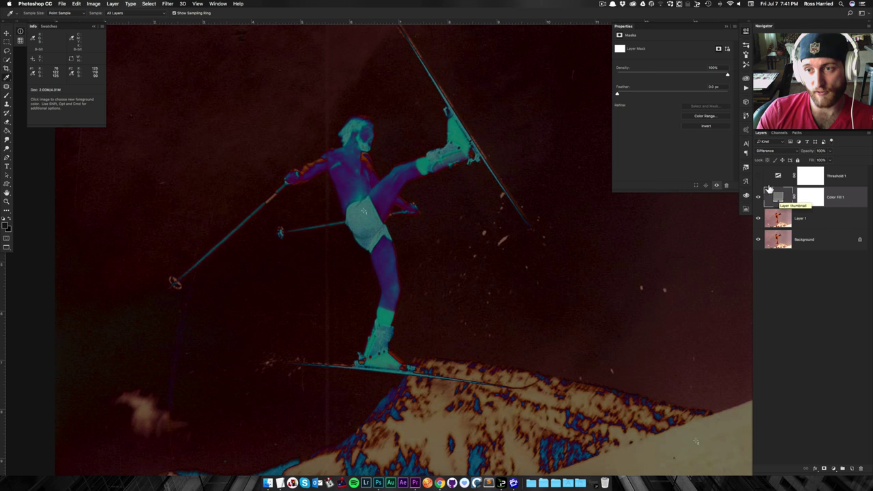
pyautogui.click(759, 177)
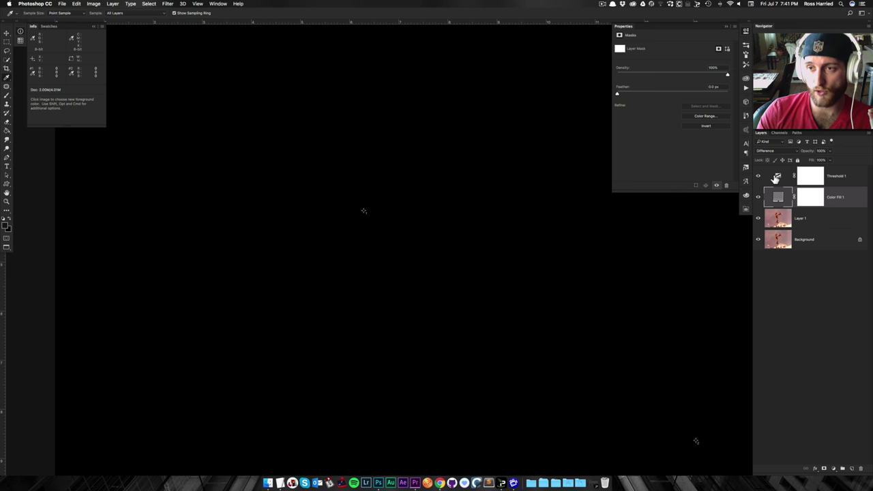
# Try Threshold levels while toggling Color Fill 1, settling on a level of 17.
pyautogui.click(778, 177)
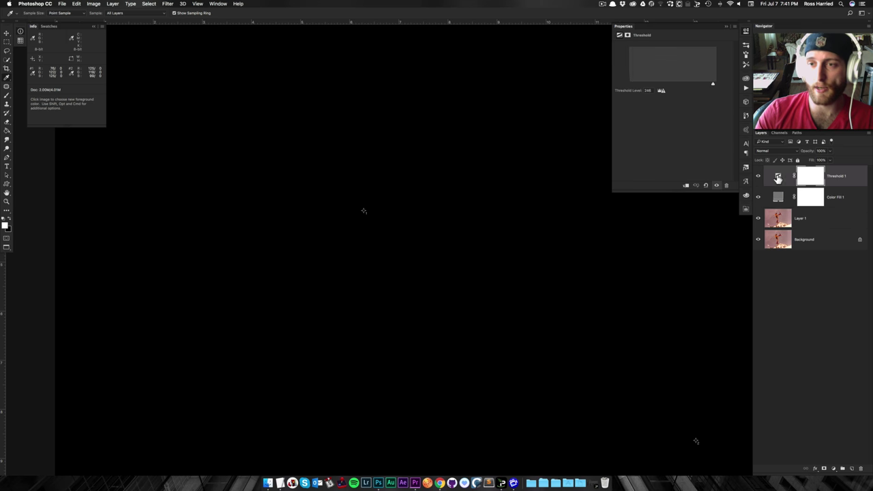
pyautogui.moveTo(713, 87); pyautogui.dragTo(632, 86)
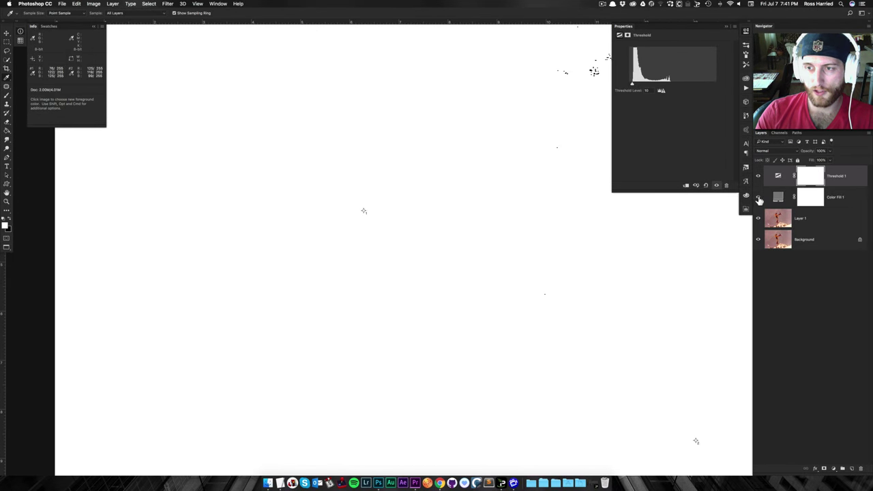
pyautogui.click(758, 197)
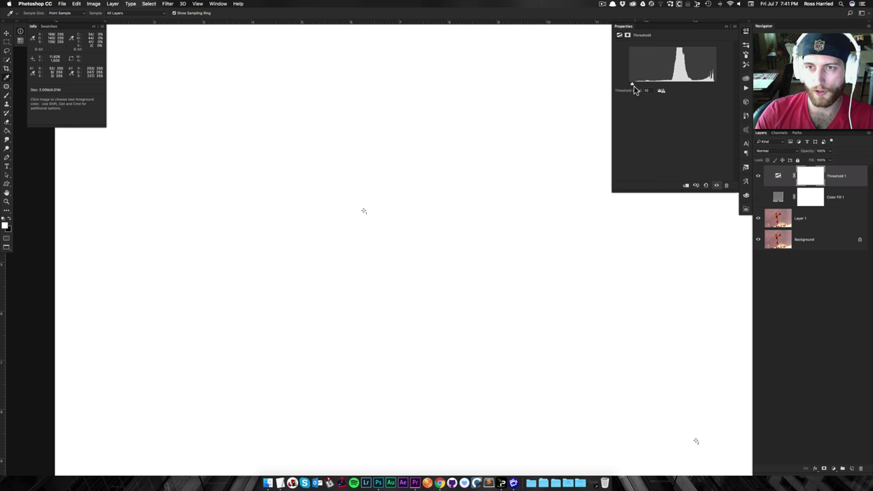
pyautogui.moveTo(633, 87); pyautogui.dragTo(635, 86)
pyautogui.click(758, 198)
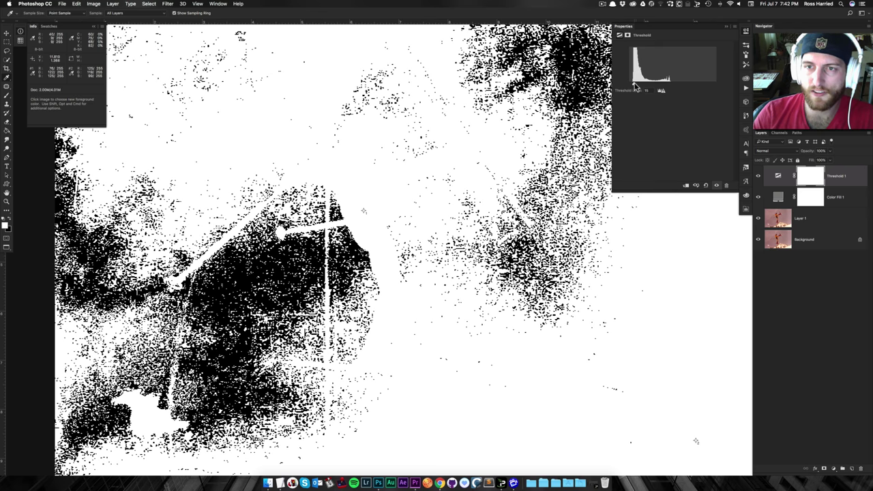
pyautogui.moveTo(635, 87); pyautogui.dragTo(633, 87)
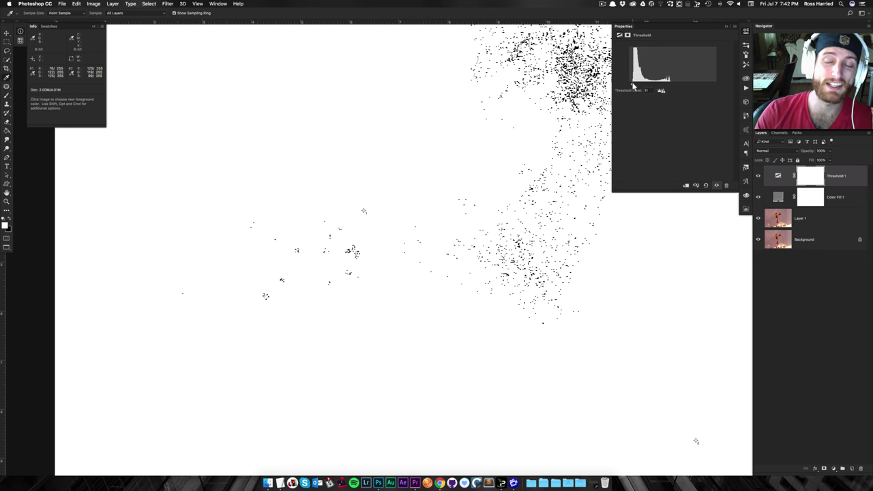
pyautogui.moveTo(633, 83); pyautogui.dragTo(633, 84)
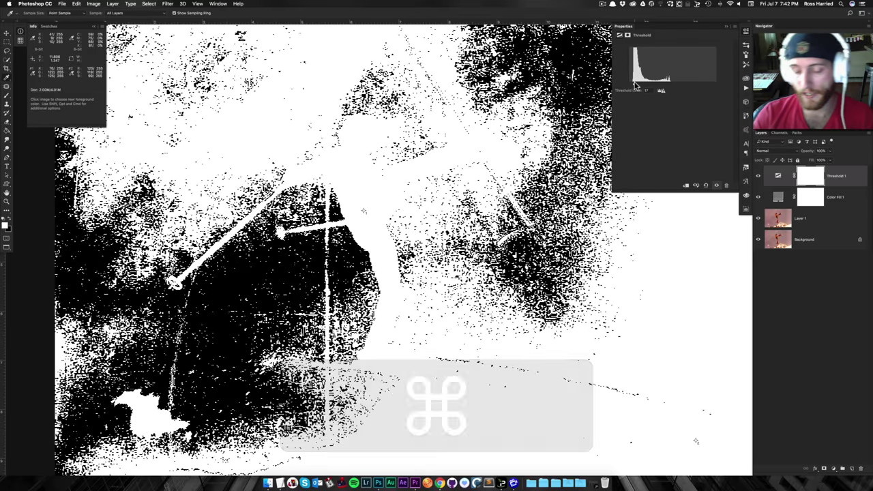
# Zoom out to the whole image and compare the original photo by toggling both layers.
pyautogui.press('super+minus')
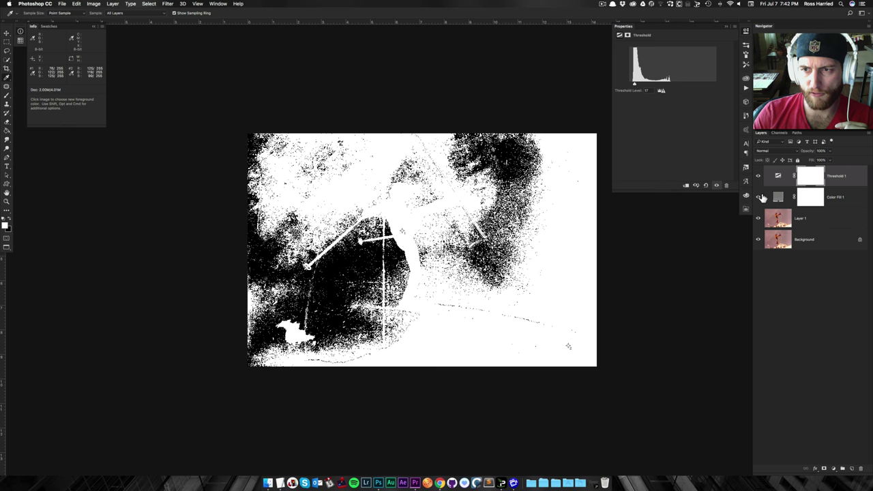
pyautogui.moveTo(761, 198); pyautogui.dragTo(758, 175)
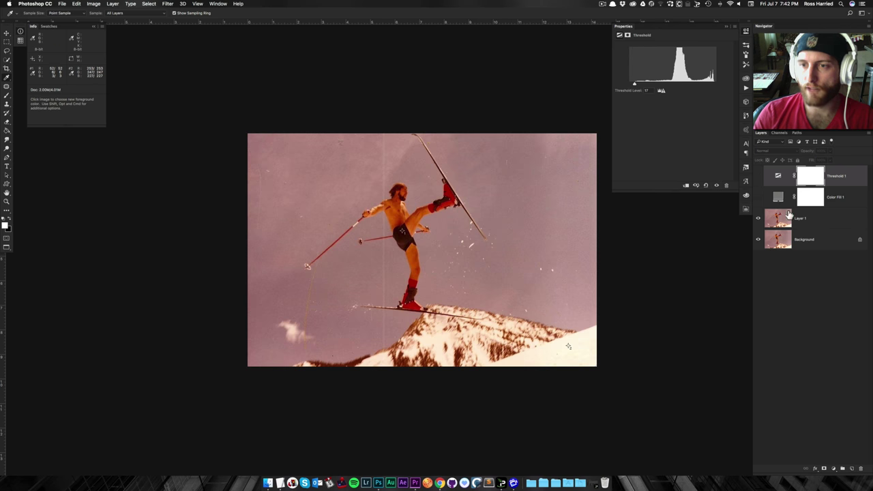
pyautogui.moveTo(758, 198); pyautogui.dragTo(758, 176)
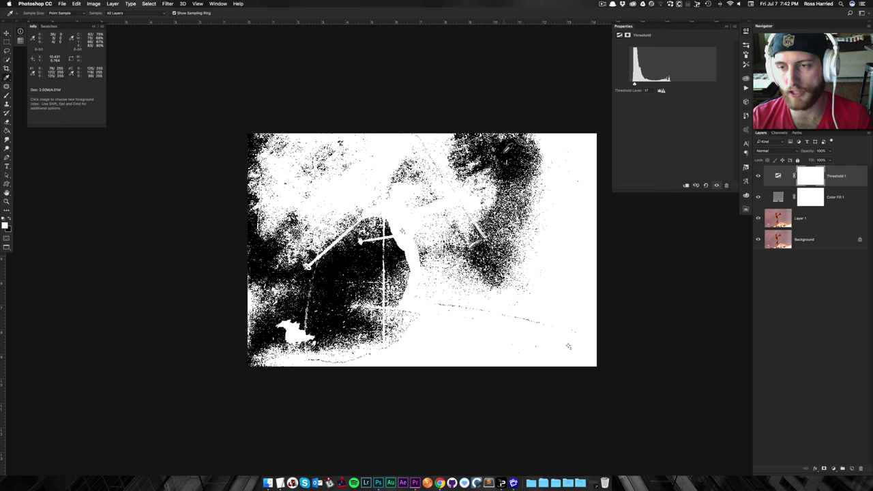
# Place color sampler #3 on a neutral grey spot and delete Threshold 1 and Color Fill 1.
pyautogui.press('shift')
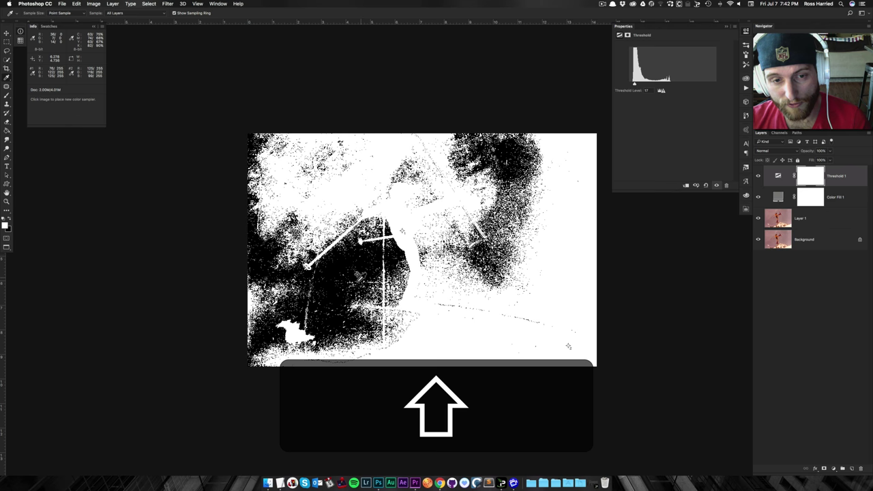
pyautogui.keyDown('shift'); pyautogui.click(541, 252); pyautogui.keyUp('shift')
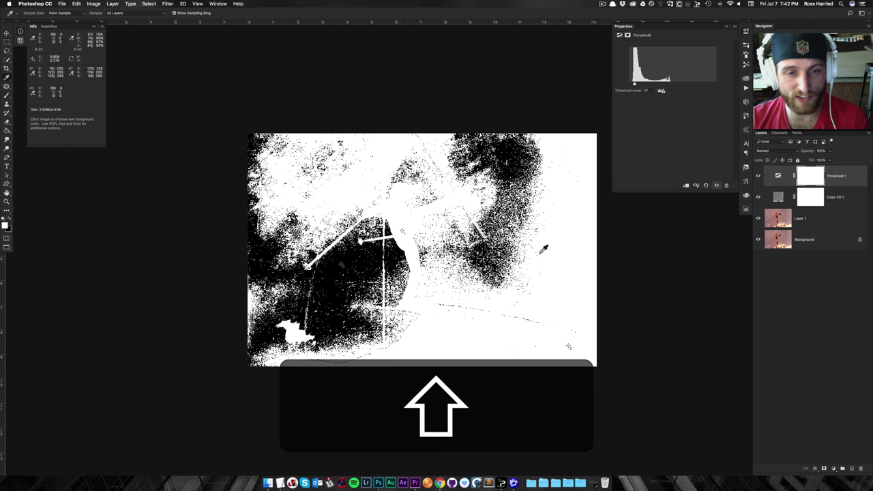
pyautogui.press('BackSpace')
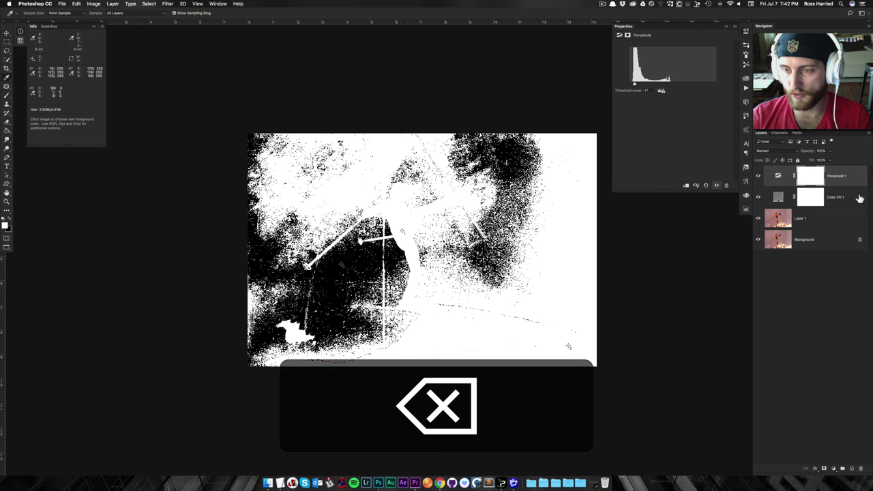
pyautogui.press('BackSpace')
# Zoom in on the skier and add a Curves adjustment layer above Layer 1.
pyautogui.press('super+equal')
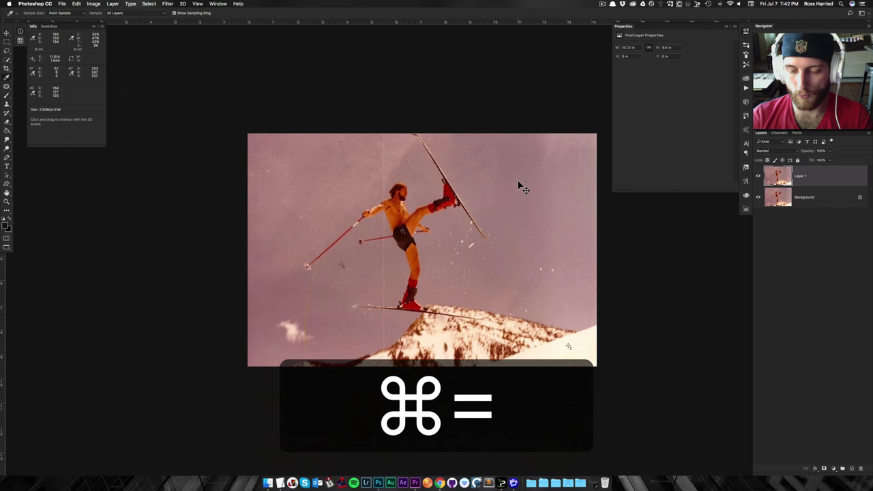
pyautogui.press('space')
pyautogui.moveTo(643, 259); pyautogui.dragTo(597, 227)
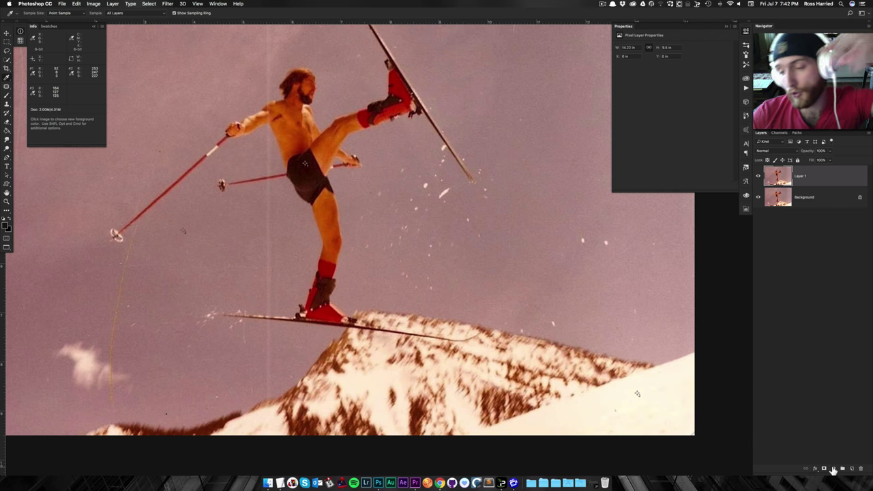
pyautogui.click(833, 470)
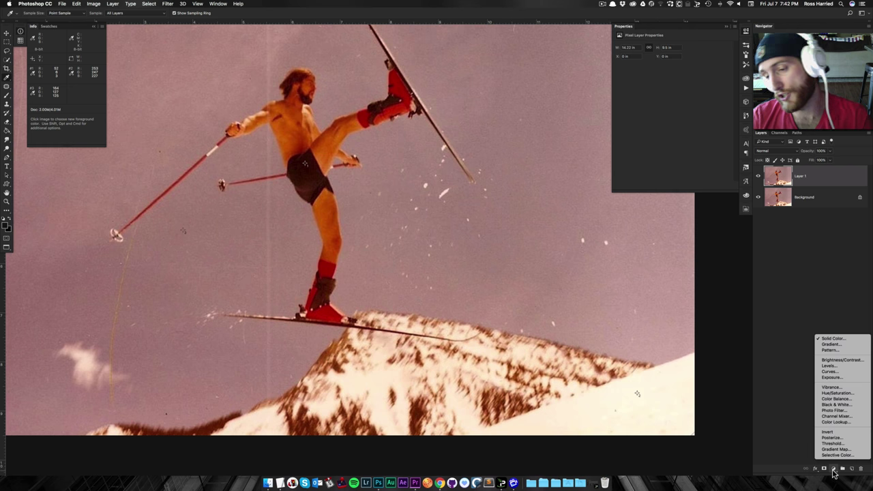
pyautogui.click(830, 373)
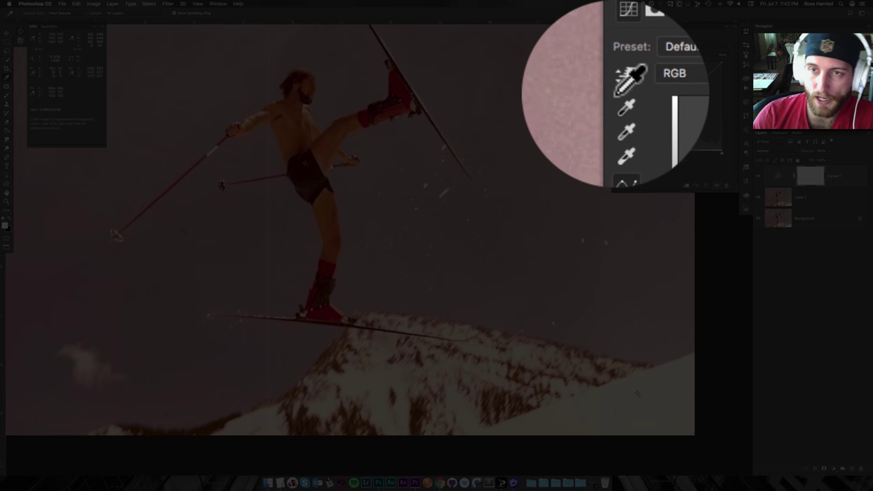
# Set the Curves black point on the dark shorts and inspect the Red, Green and Blue curves.
pyautogui.click(619, 65)
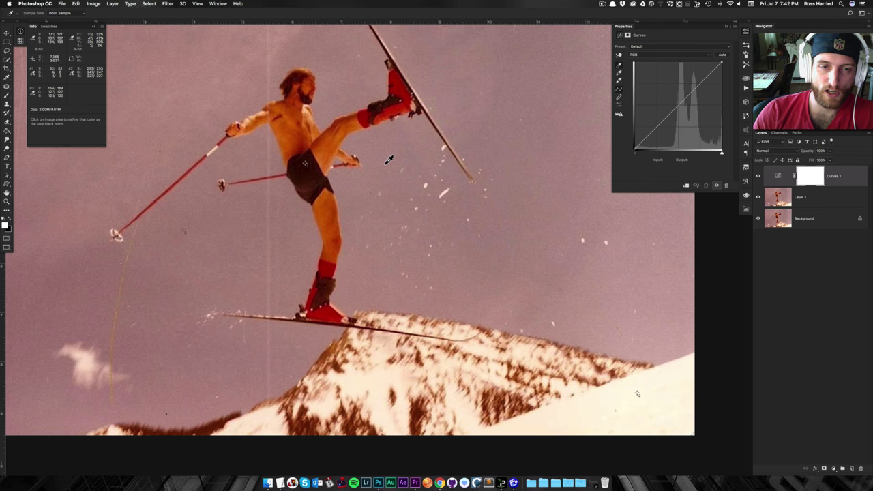
pyautogui.click(306, 162)
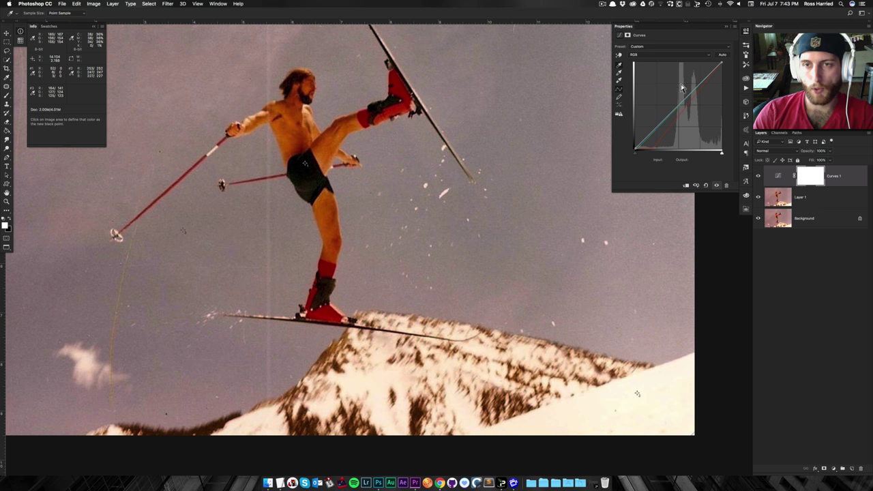
pyautogui.click(648, 55)
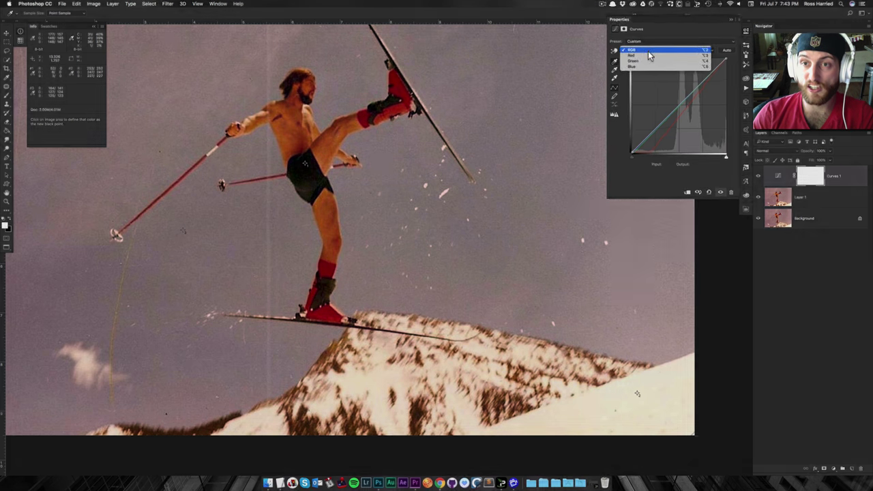
pyautogui.click(649, 55)
pyautogui.click(674, 51)
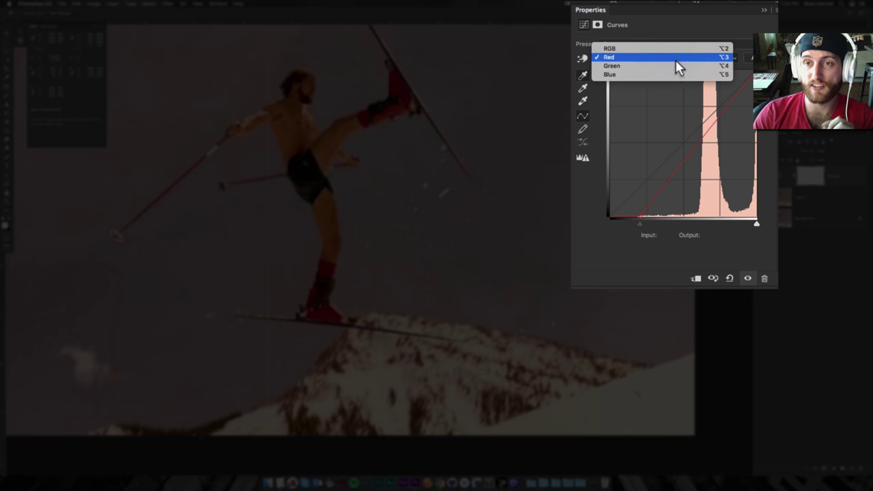
pyautogui.click(669, 65)
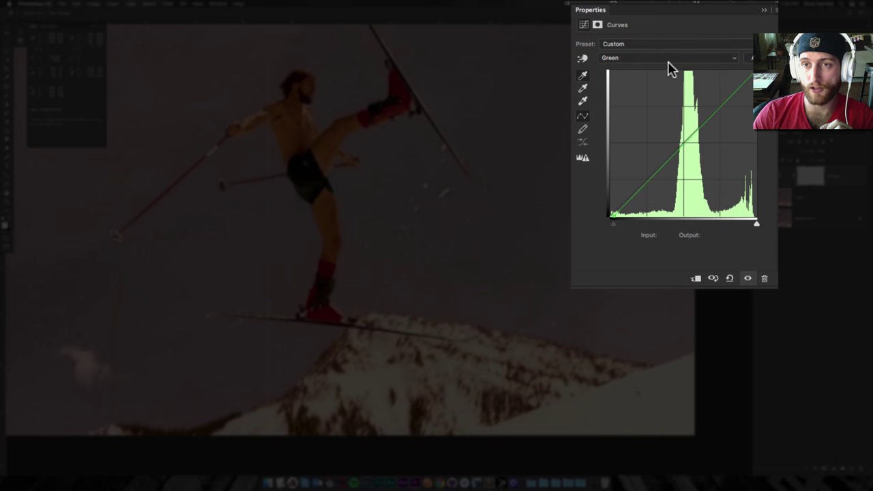
pyautogui.click(669, 60)
pyautogui.click(666, 66)
pyautogui.click(648, 57)
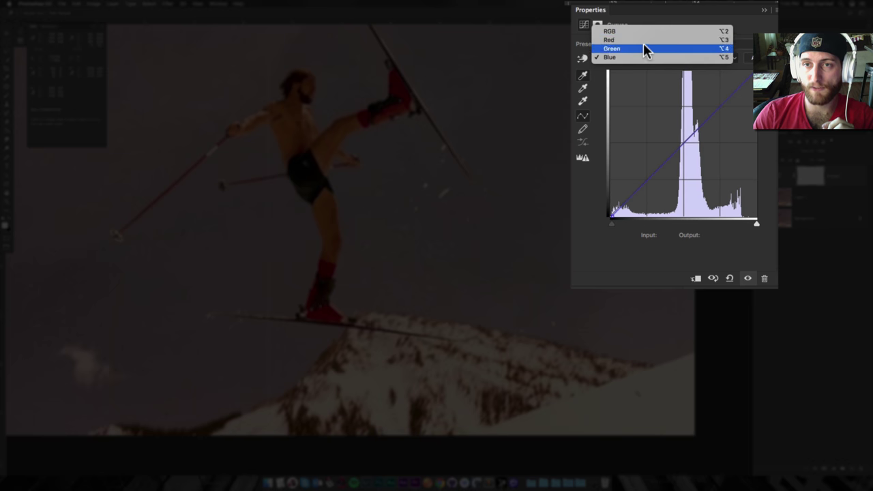
pyautogui.click(640, 30)
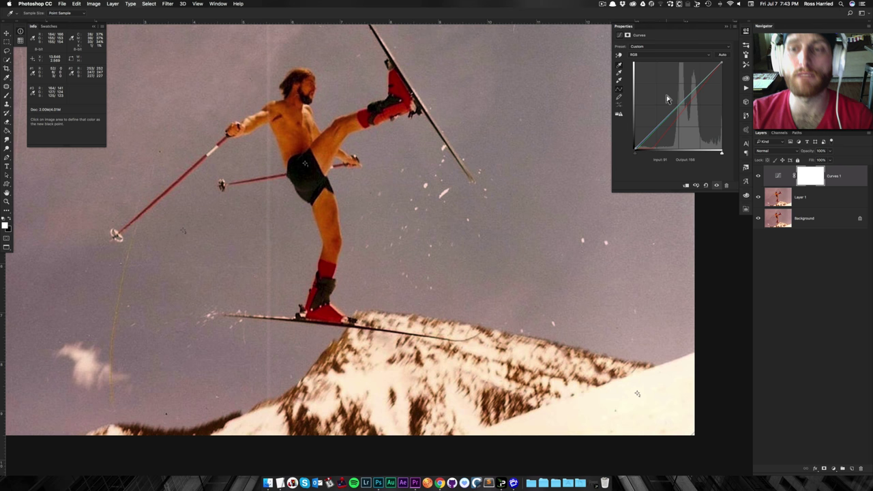
# Compare before and after, set the snow as the Curves white point, and zoom out.
pyautogui.click(758, 176)
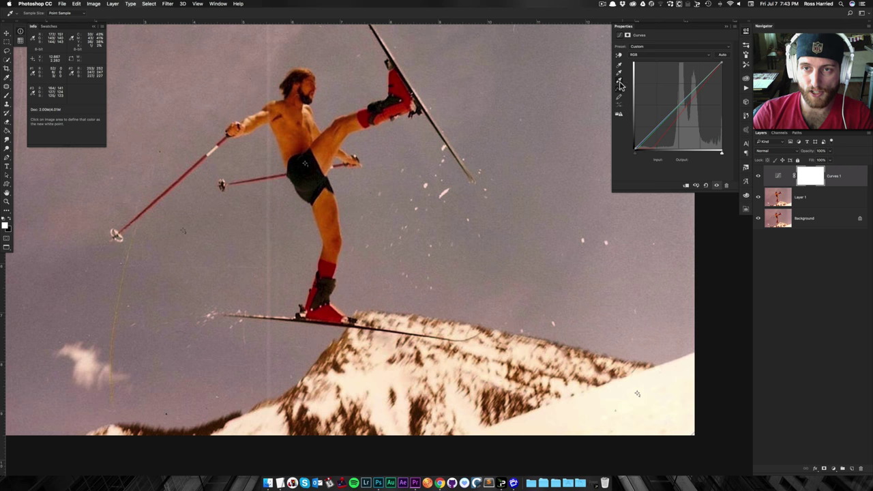
pyautogui.click(620, 81)
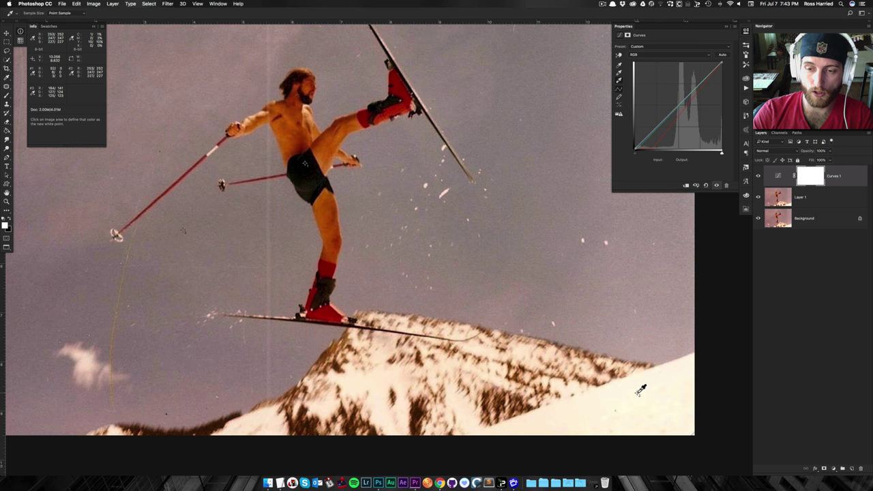
pyautogui.click(637, 393)
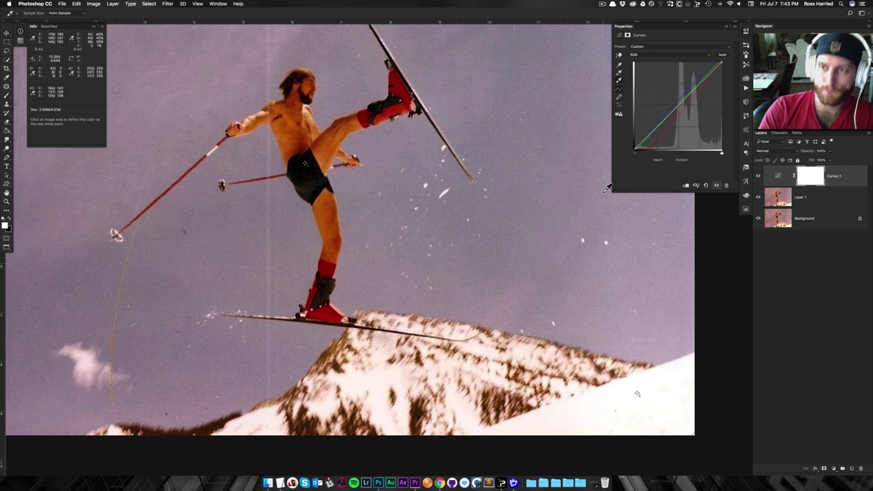
pyautogui.press('super+minus')
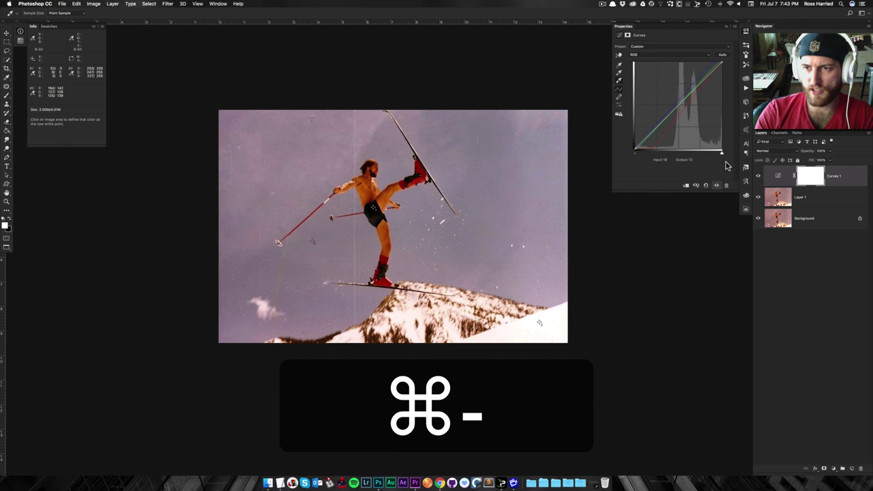
# Compare with Curves 1 hidden, then set the Curves gray point from the sky to neutralise it.
pyautogui.click(758, 176)
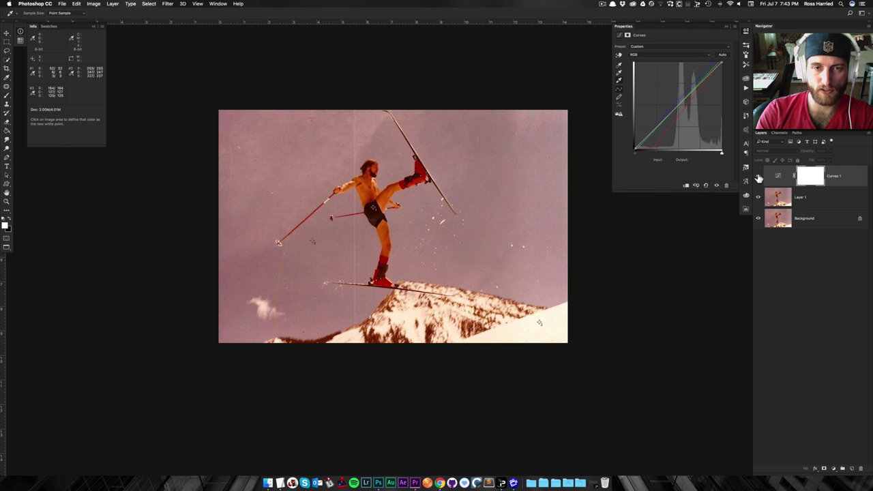
pyautogui.click(758, 176)
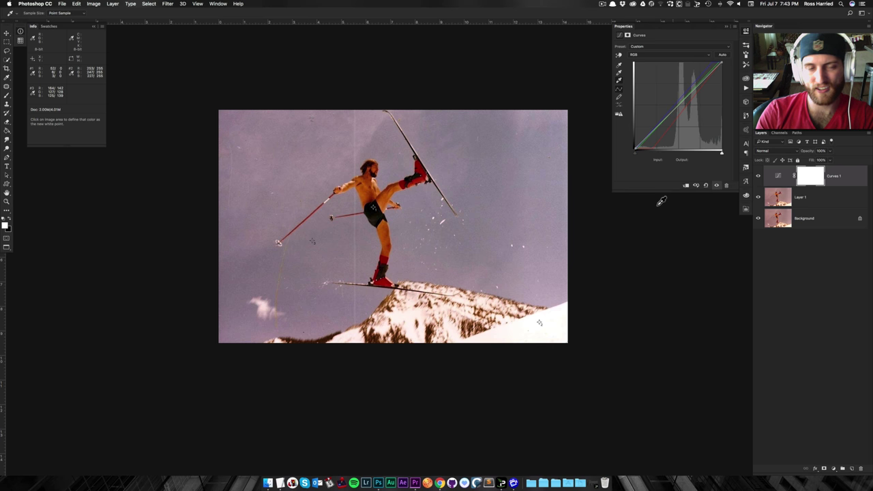
pyautogui.click(620, 73)
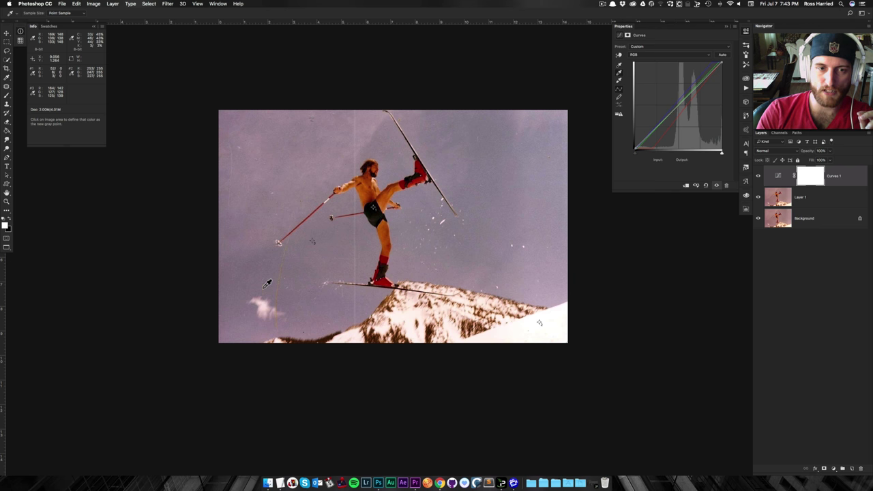
pyautogui.click(314, 241)
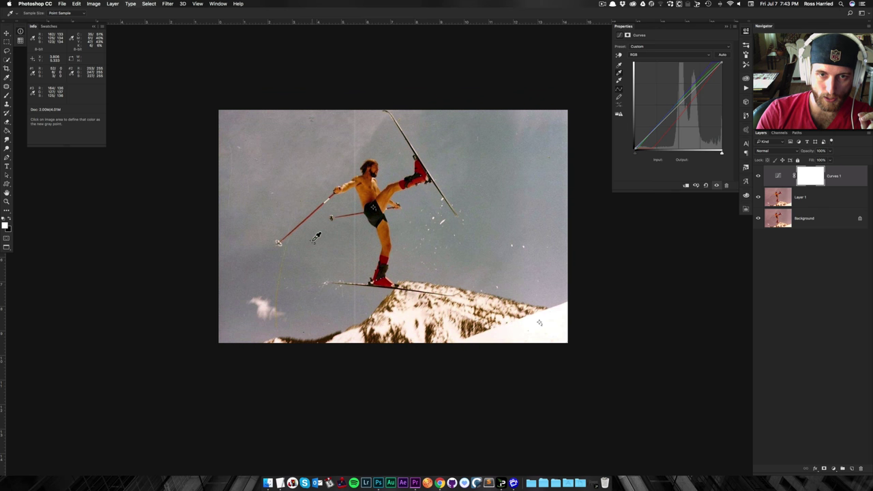
# Add a Selective Color layer and set its Yellows to about -52 yellow and +14 cyan.
pyautogui.click(836, 469)
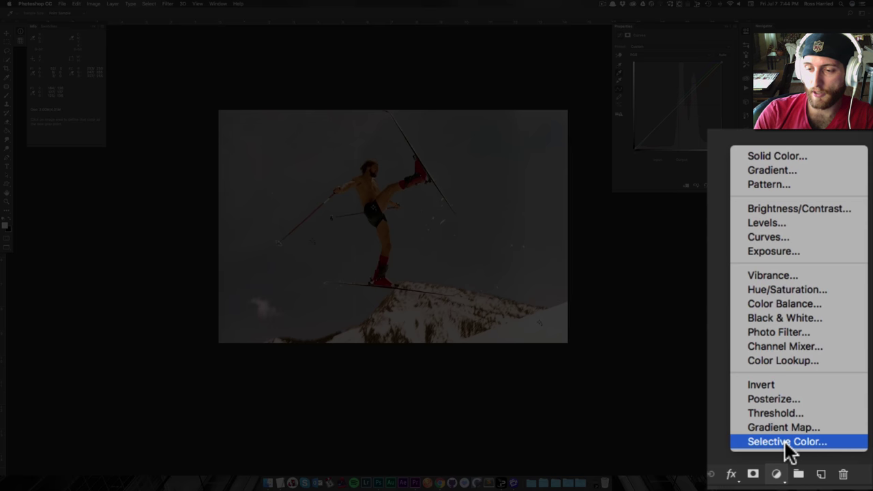
pyautogui.click(785, 442)
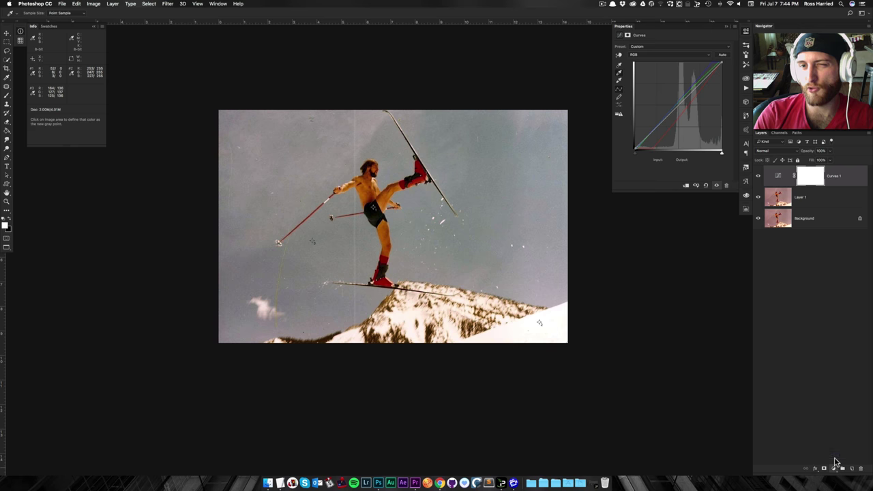
pyautogui.click(665, 56)
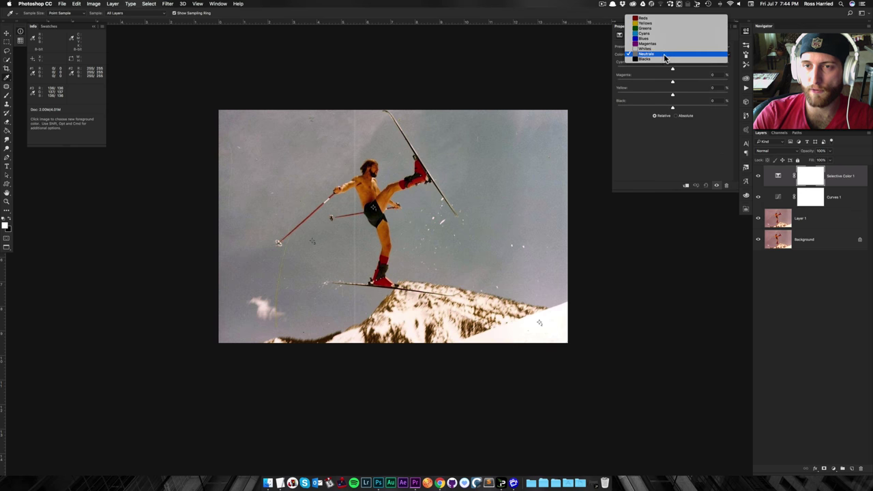
pyautogui.click(650, 24)
pyautogui.moveTo(673, 96); pyautogui.dragTo(640, 96)
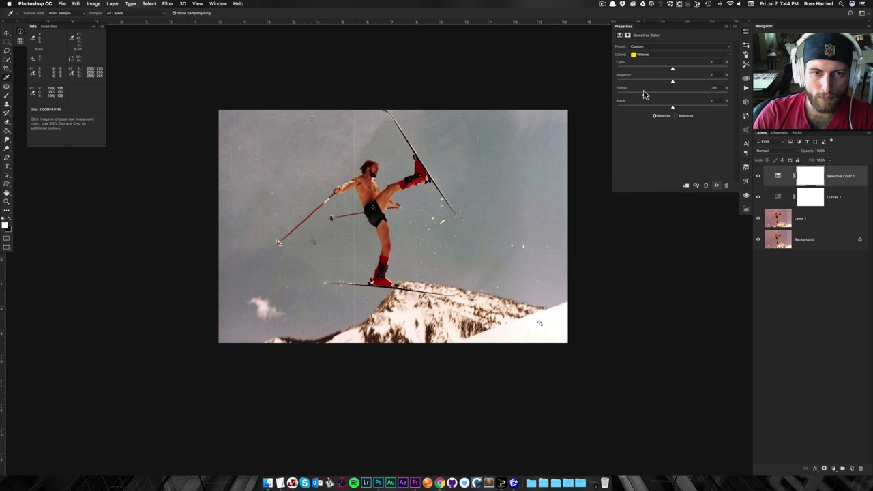
pyautogui.moveTo(673, 69)
pyautogui.mouseDown()
pyautogui.moveTo(636, 68)
pyautogui.moveTo(679, 64)
pyautogui.mouseUp()
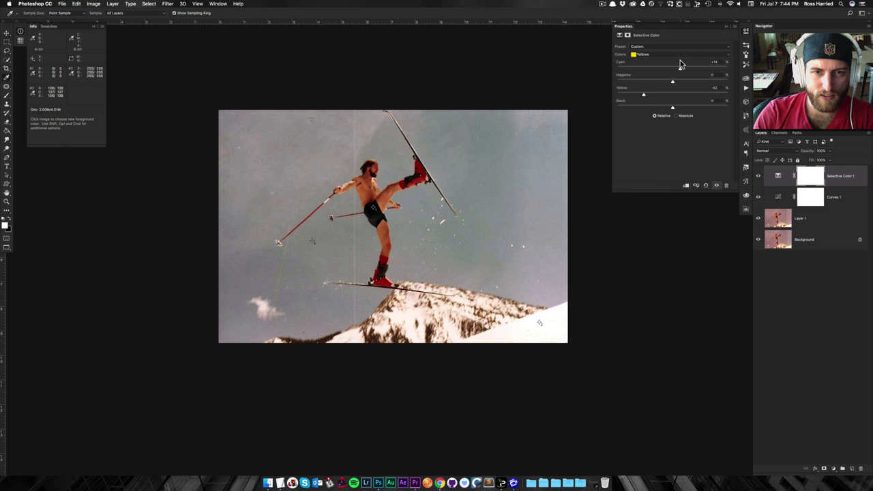
# Give Selective Color Neutrals +30 cyan and adjust black, then stamp visible layers into Layer 2.
pyautogui.click(667, 54)
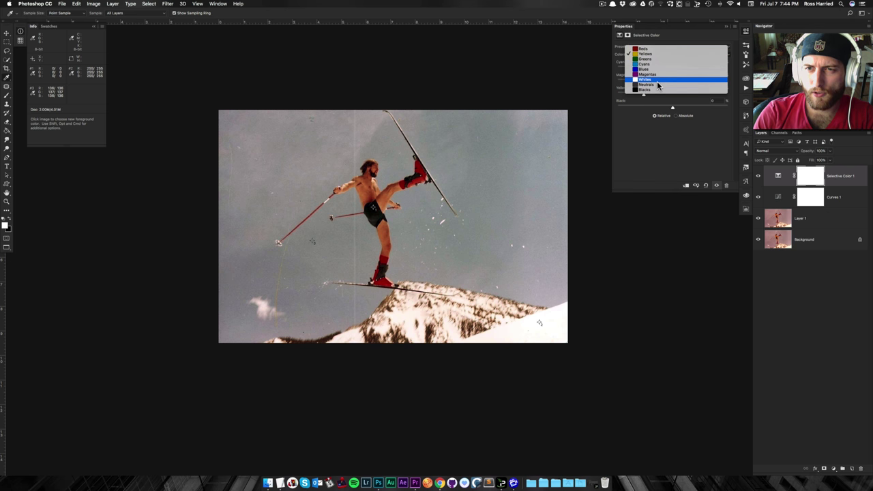
pyautogui.click(659, 85)
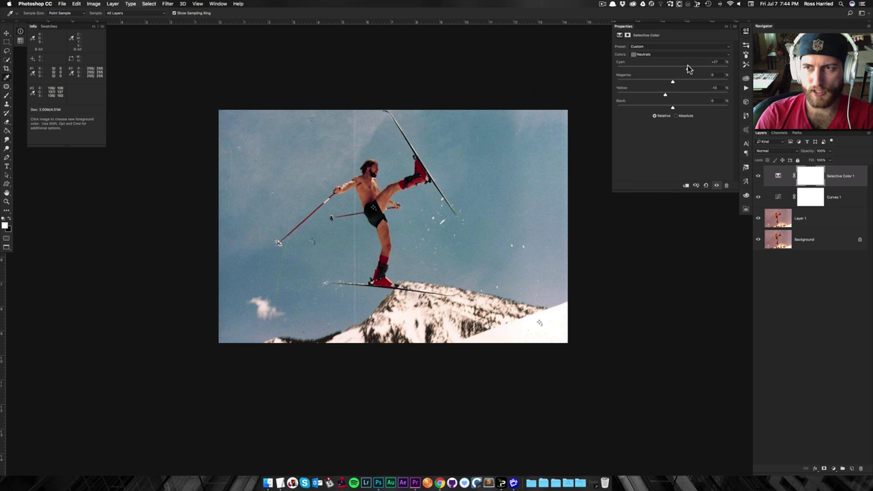
pyautogui.moveTo(688, 66); pyautogui.dragTo(689, 65)
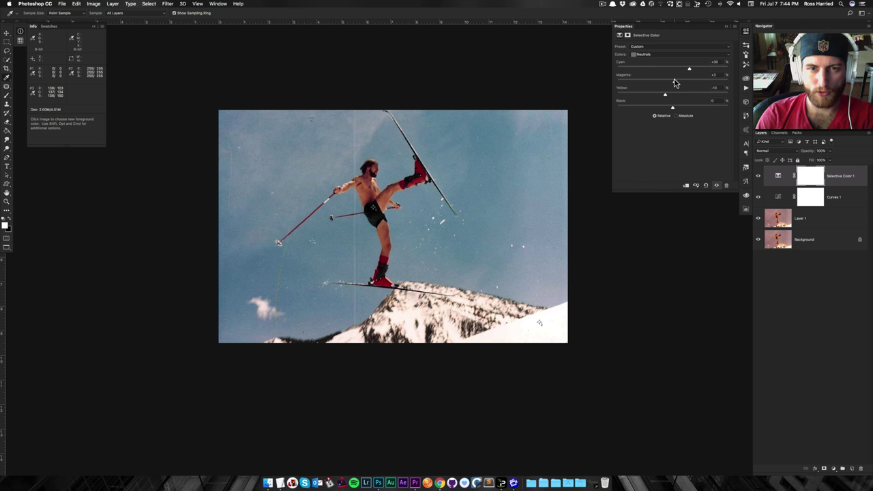
pyautogui.moveTo(672, 107); pyautogui.dragTo(673, 107)
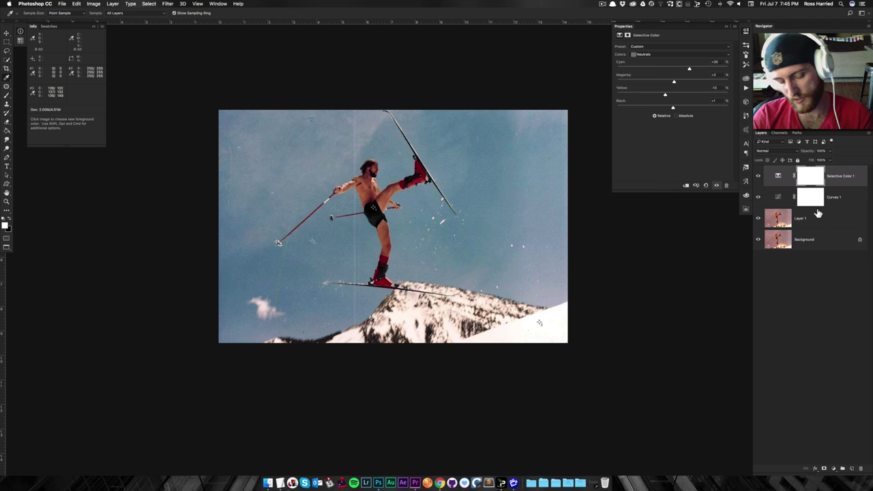
pyautogui.press('alt+shift+super+e')
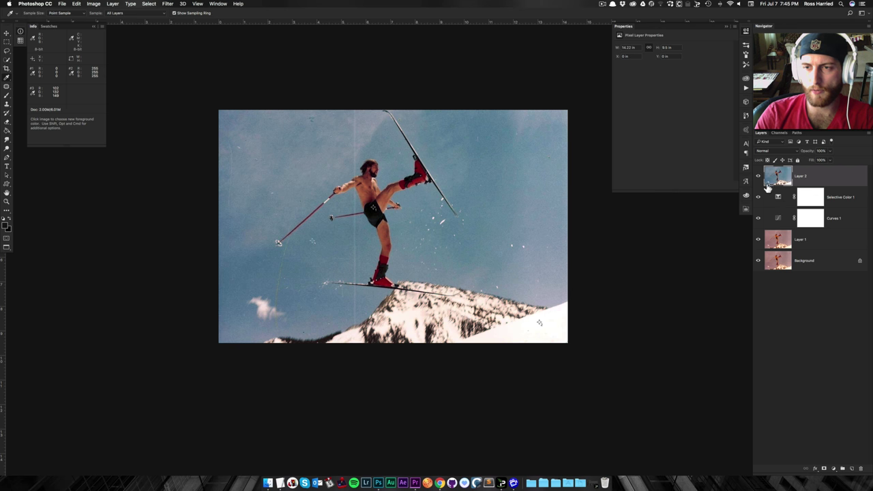
# Hide Layer 2, set Selective Color Reds to +23 cyan and +7 yellow, then select Layer 2.
pyautogui.click(758, 176)
pyautogui.click(785, 198)
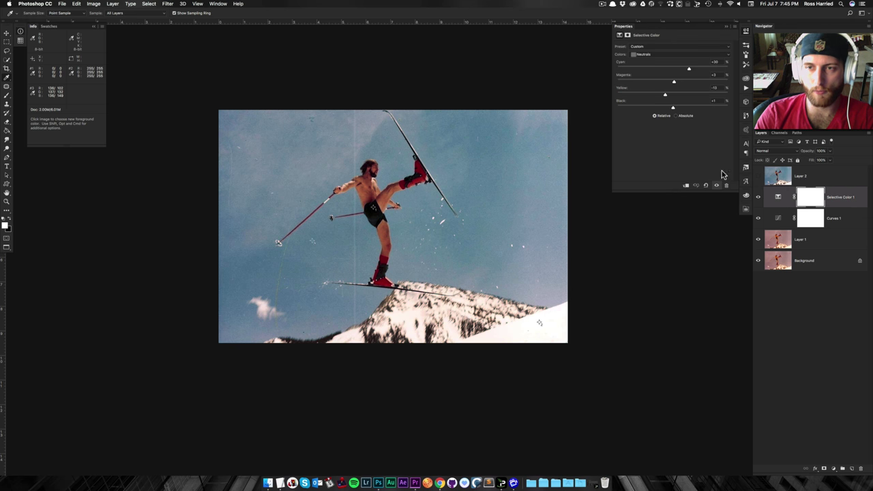
pyautogui.click(659, 57)
pyautogui.click(653, 20)
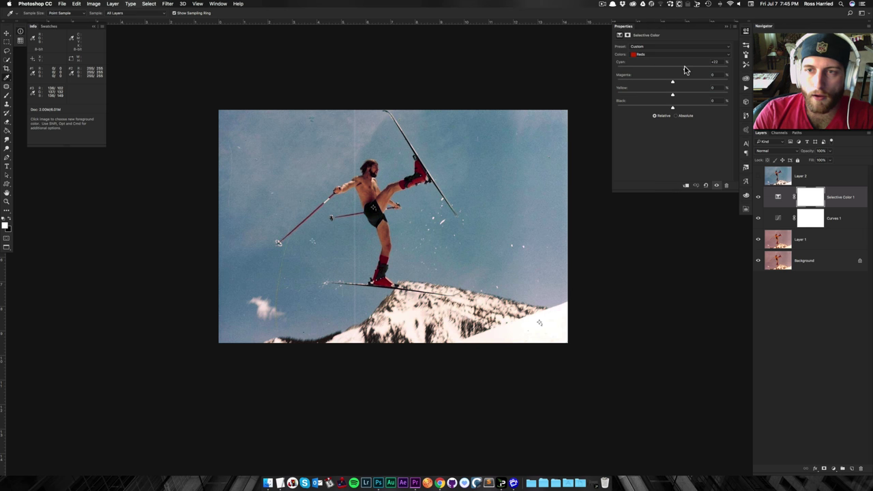
pyautogui.moveTo(673, 82)
pyautogui.mouseDown()
pyautogui.moveTo(659, 82)
pyautogui.moveTo(667, 83)
pyautogui.mouseUp()
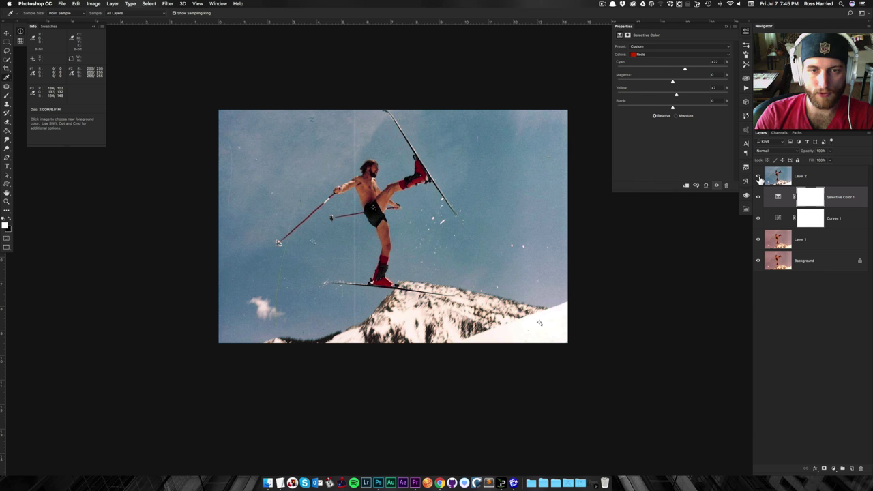
pyautogui.click(797, 177)
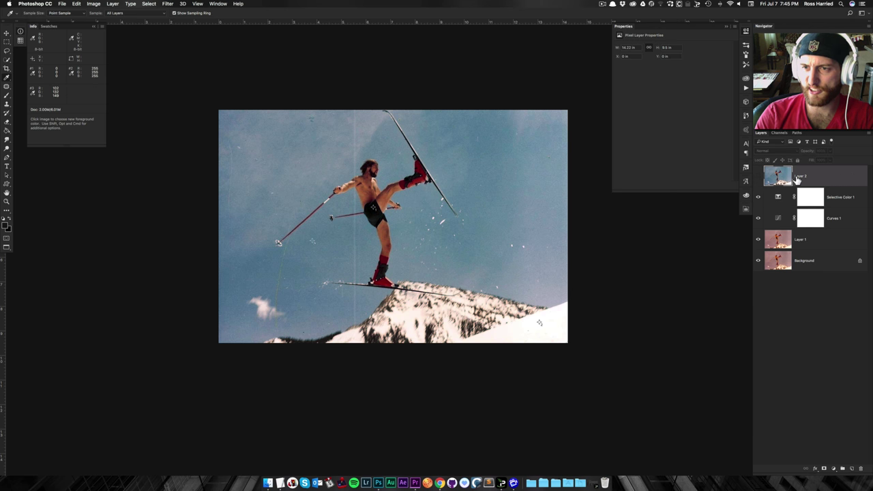
# Delete the old Layer 2, stamp a fresh merged Layer 2, and open it in Camera Raw Filter.
pyautogui.press('BackSpace')
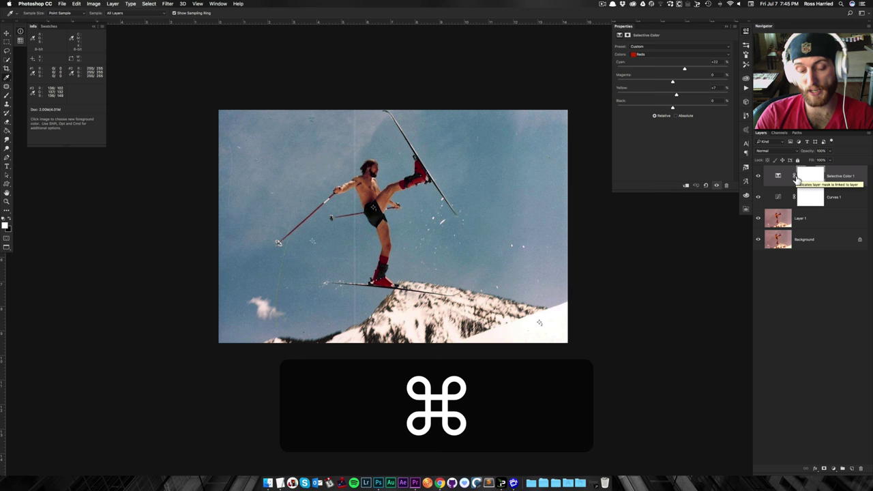
pyautogui.press('super+alt+shift+e')
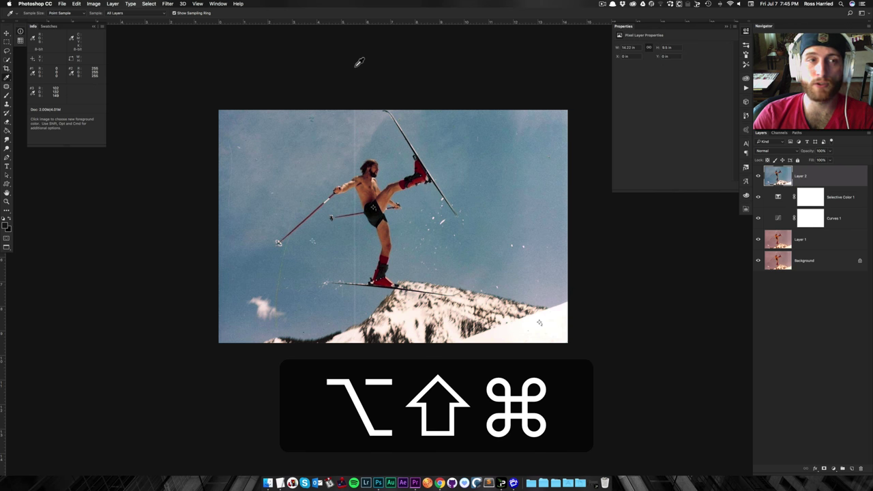
pyautogui.click(167, 4)
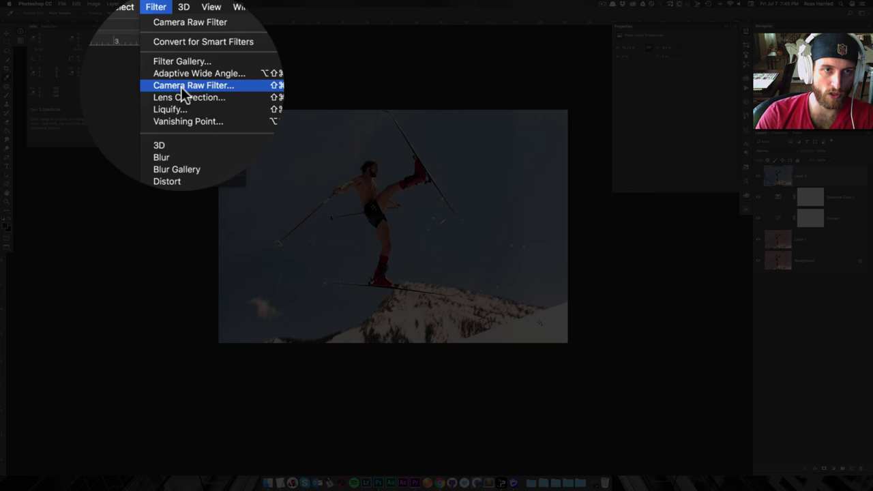
pyautogui.click(183, 88)
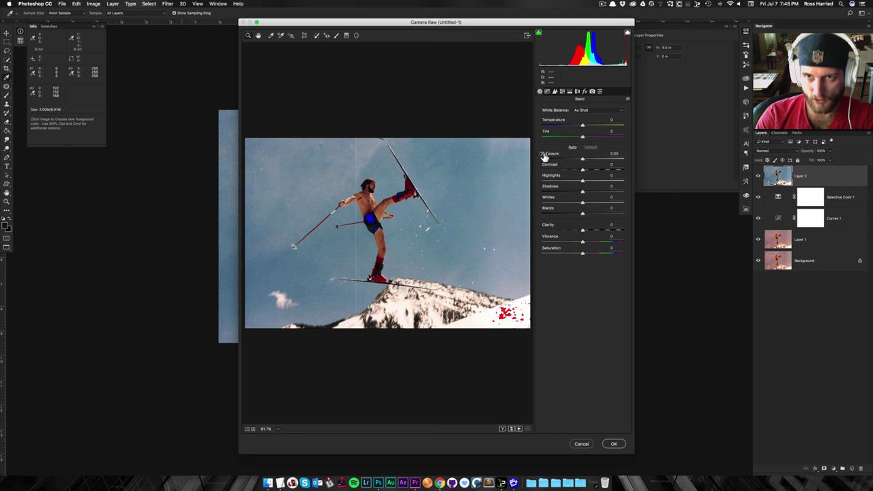
# Toggle Camera Raw's shadow and highlight clipping warnings to check the snow and shorts.
pyautogui.click(627, 35)
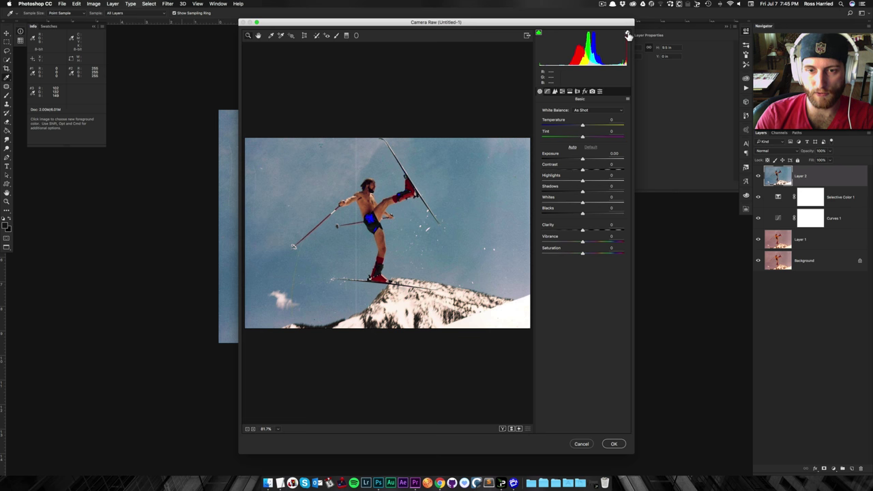
pyautogui.click(539, 33)
pyautogui.click(488, 21)
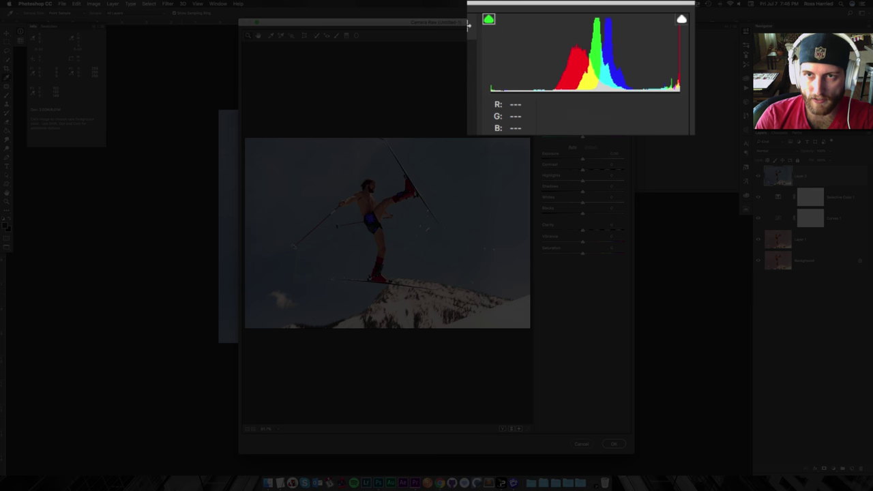
pyautogui.click(683, 20)
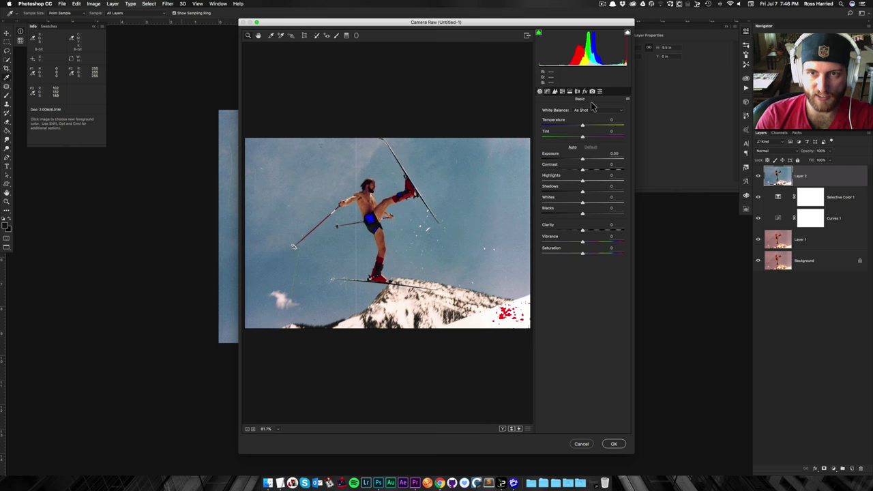
pyautogui.press('o')
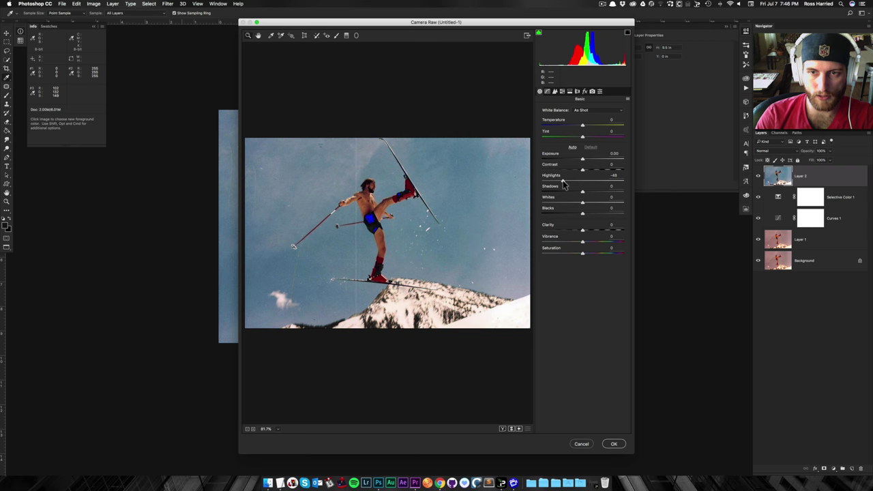
# Set Shadows +43, Contrast -15, Clarity +11, Vibrance +22, and lower Saturation.
pyautogui.moveTo(586, 190); pyautogui.dragTo(595, 213)
pyautogui.moveTo(572, 171); pyautogui.dragTo(577, 169)
pyautogui.moveTo(592, 232); pyautogui.dragTo(591, 245)
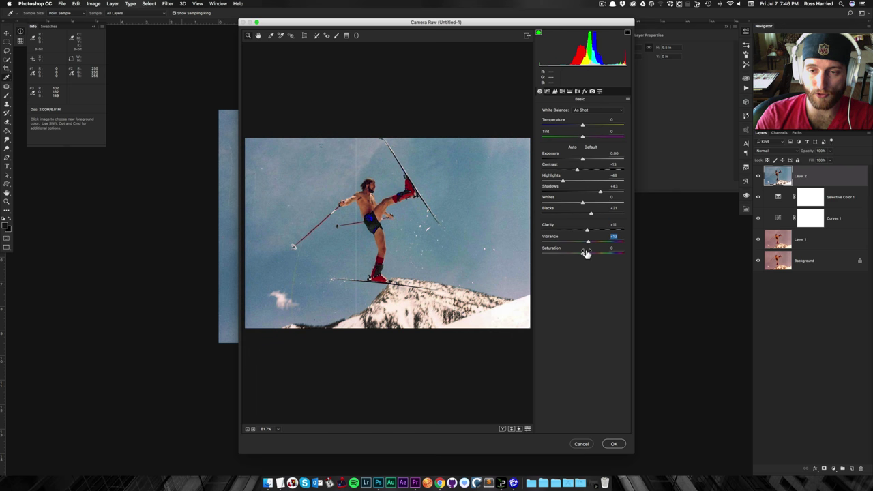
pyautogui.moveTo(590, 246); pyautogui.dragTo(577, 257)
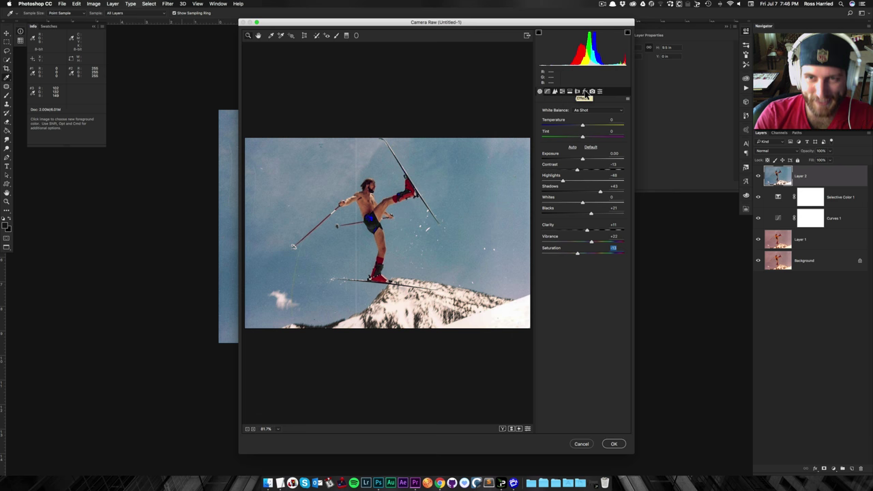
# Add a +7 Dehaze and a light film grain of amount 9.
pyautogui.click(585, 91)
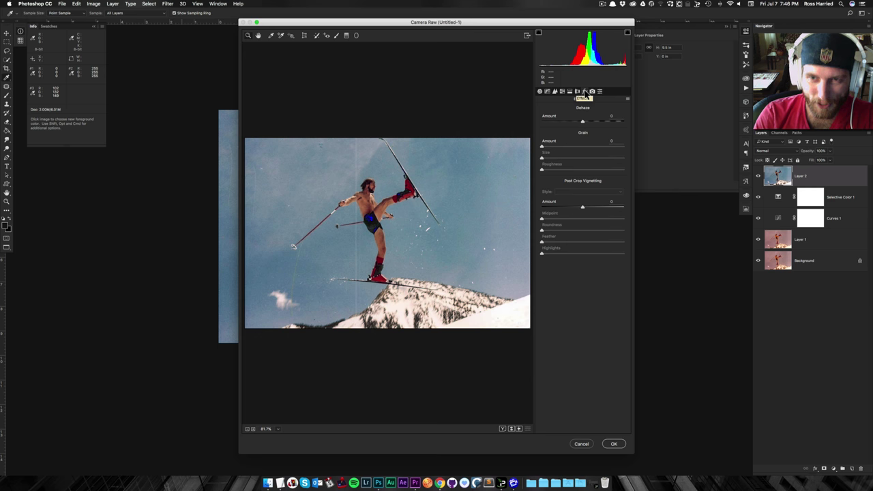
pyautogui.moveTo(584, 122); pyautogui.dragTo(586, 123)
pyautogui.click(585, 123)
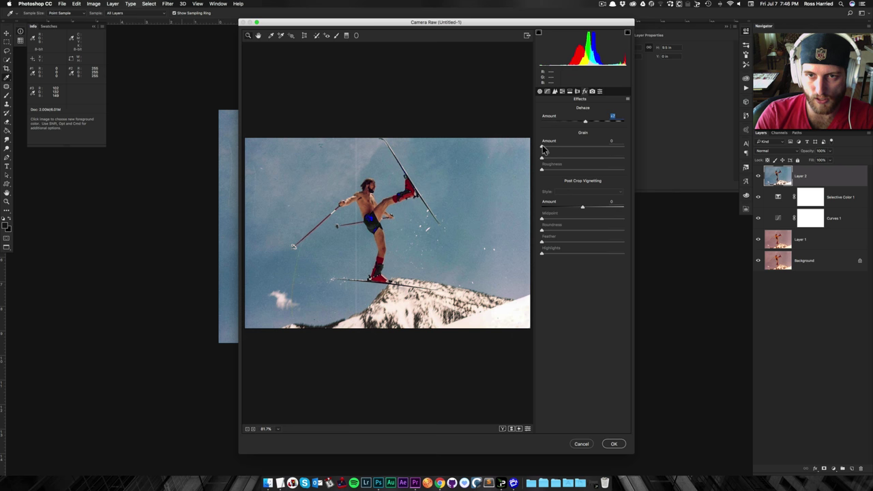
pyautogui.moveTo(544, 150); pyautogui.dragTo(546, 150)
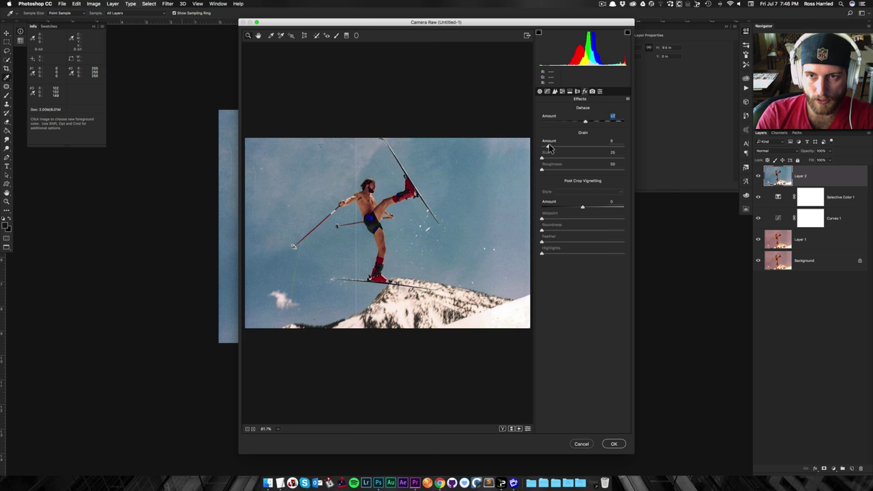
pyautogui.moveTo(551, 148); pyautogui.dragTo(550, 148)
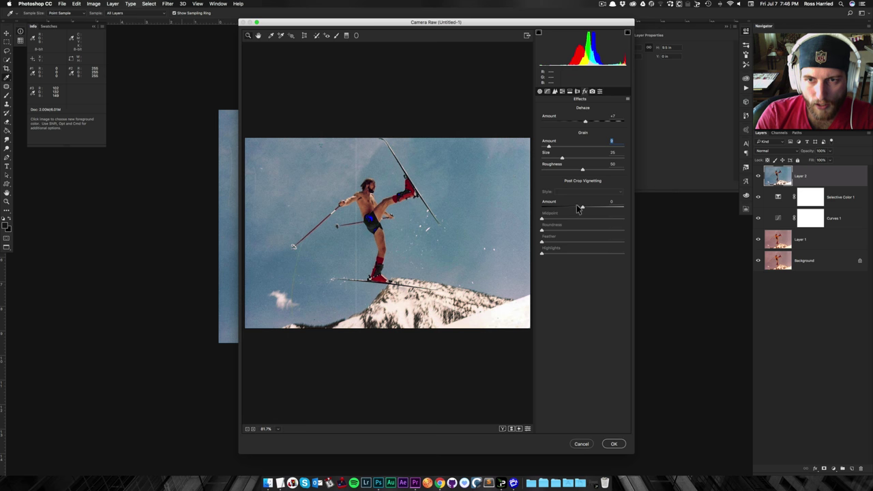
# Add a -20 post-crop vignette with a softer feather.
pyautogui.moveTo(582, 208); pyautogui.dragTo(575, 210)
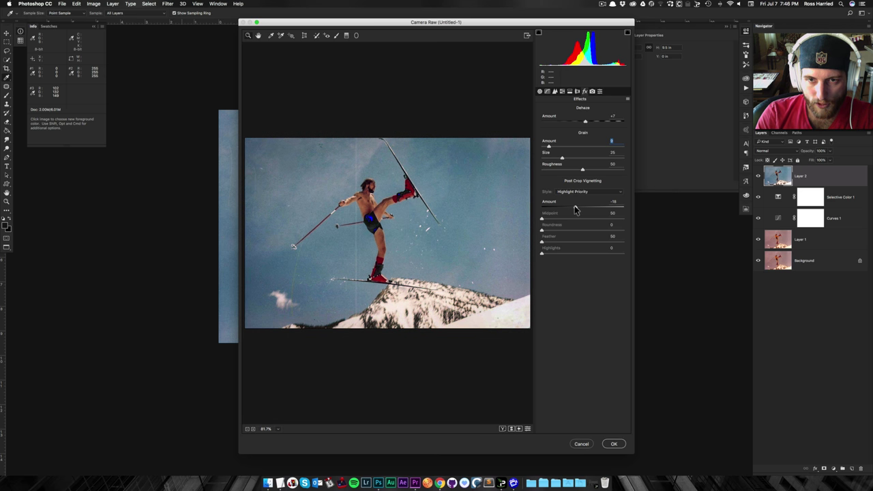
pyautogui.click(574, 208)
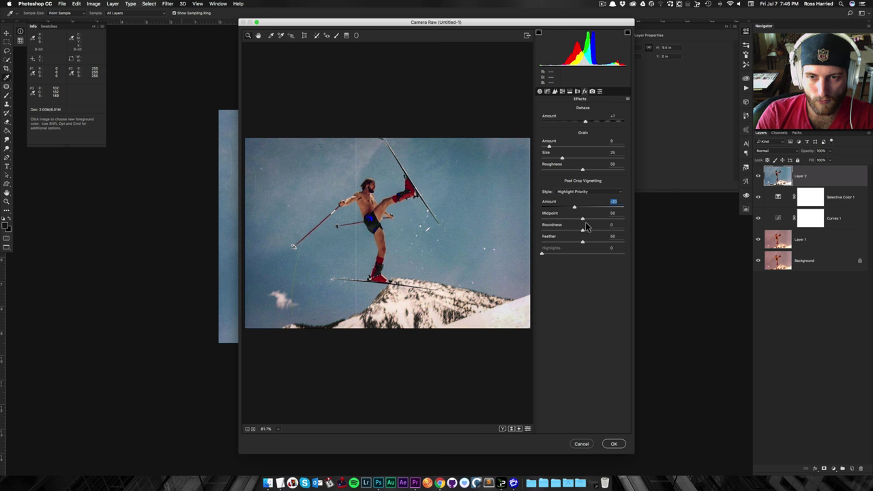
pyautogui.click(591, 243)
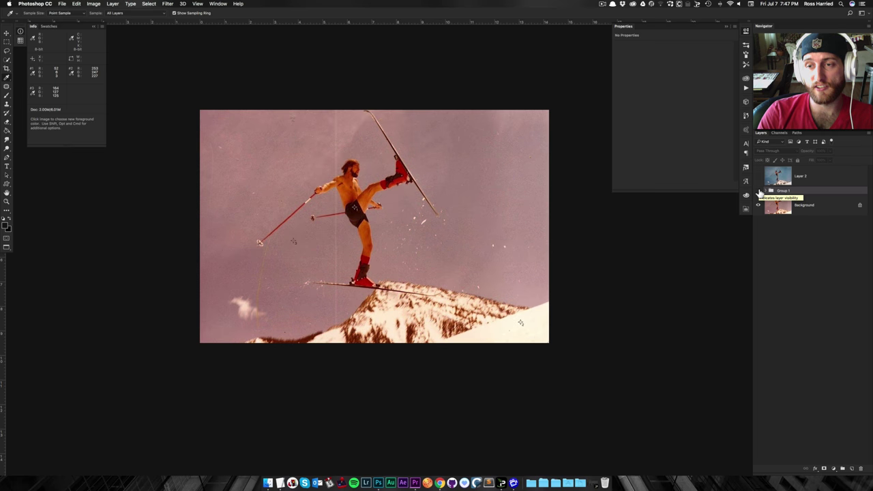
# Turn on Group 1 and inspect its Curves 1 and Selective Color settings.
pyautogui.click(759, 194)
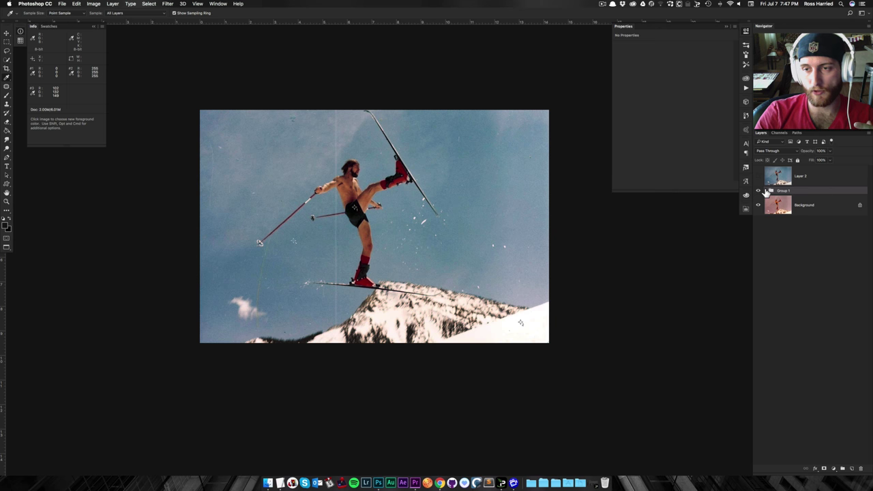
pyautogui.click(765, 191)
pyautogui.click(849, 230)
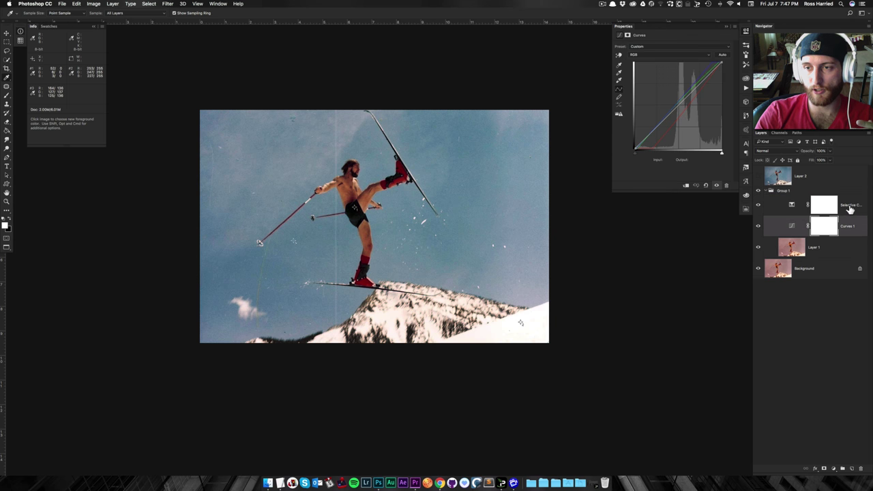
pyautogui.click(850, 209)
# Show Layer 2 and compare the photo with and without the Camera Raw edits.
pyautogui.click(757, 176)
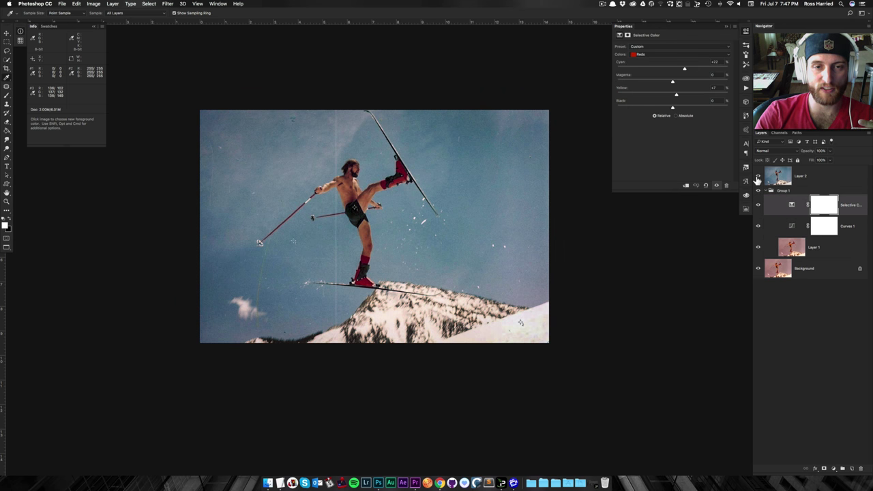
pyautogui.click(757, 176)
pyautogui.click(758, 177)
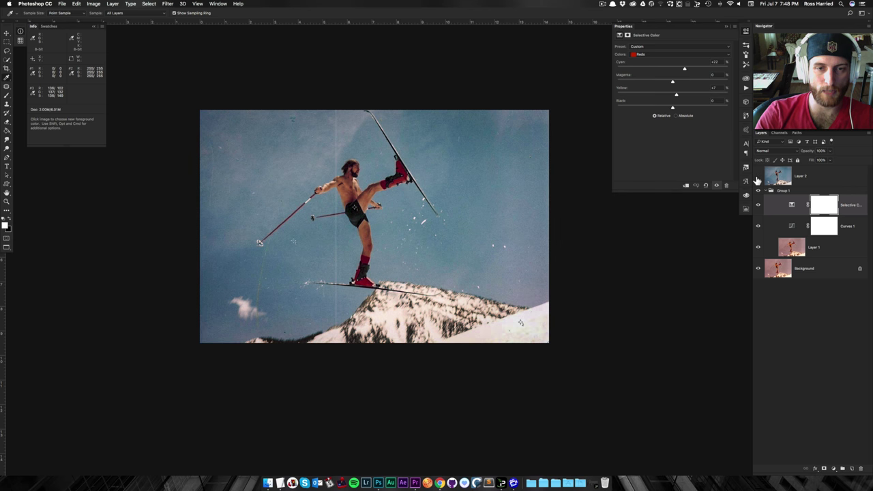
pyautogui.click(757, 177)
pyautogui.click(757, 178)
pyautogui.click(757, 178)
pyautogui.click(758, 178)
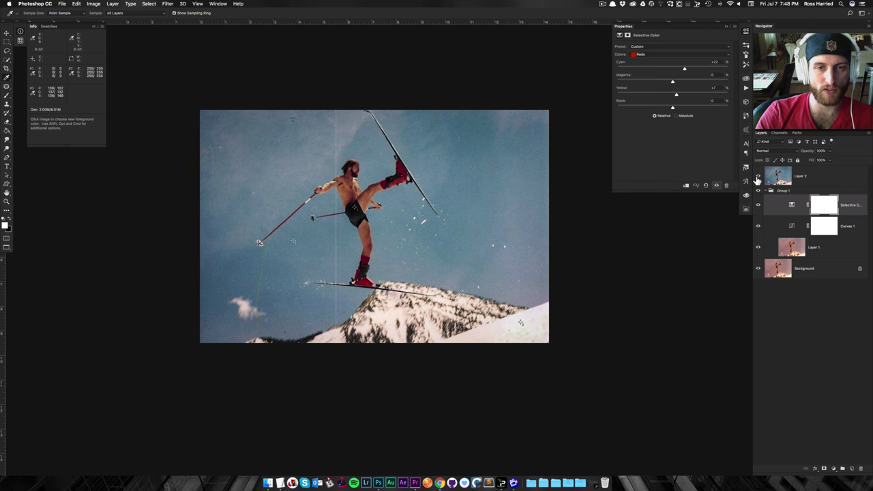
# Select Group 1, close its blending options unchanged, and collapse the group.
pyautogui.click(765, 194)
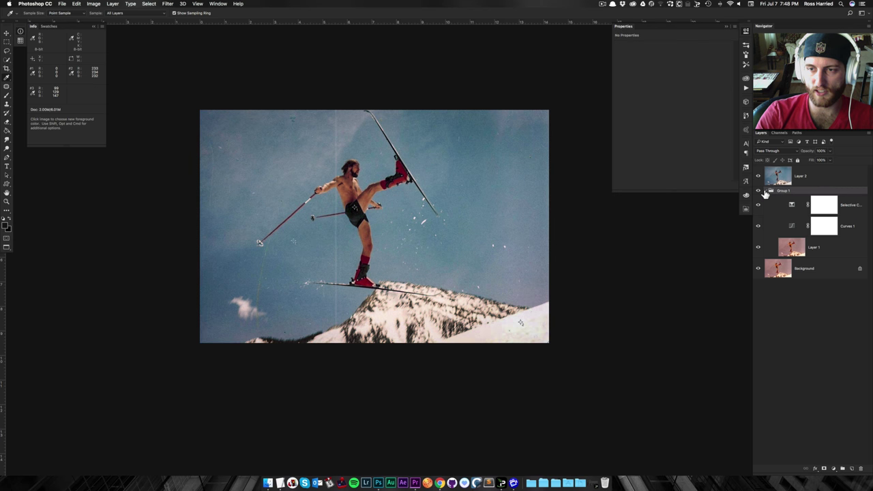
pyautogui.doubleClick(769, 193)
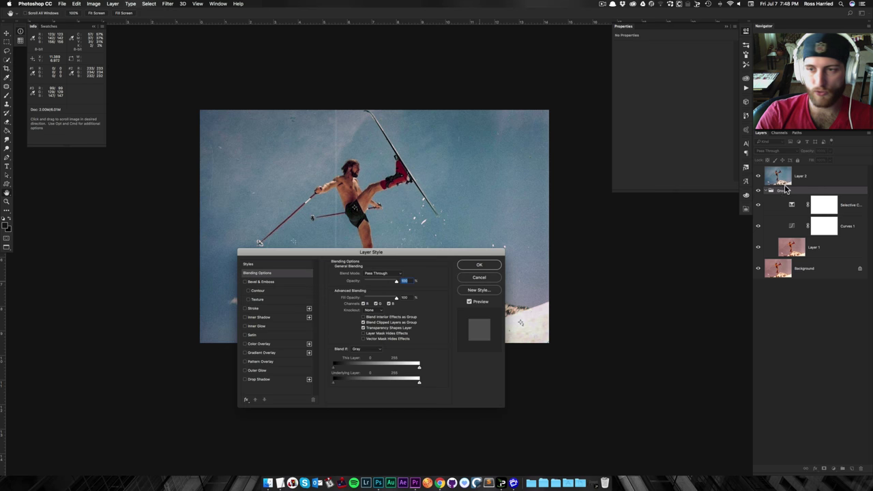
pyautogui.press('Escape')
pyautogui.click(765, 191)
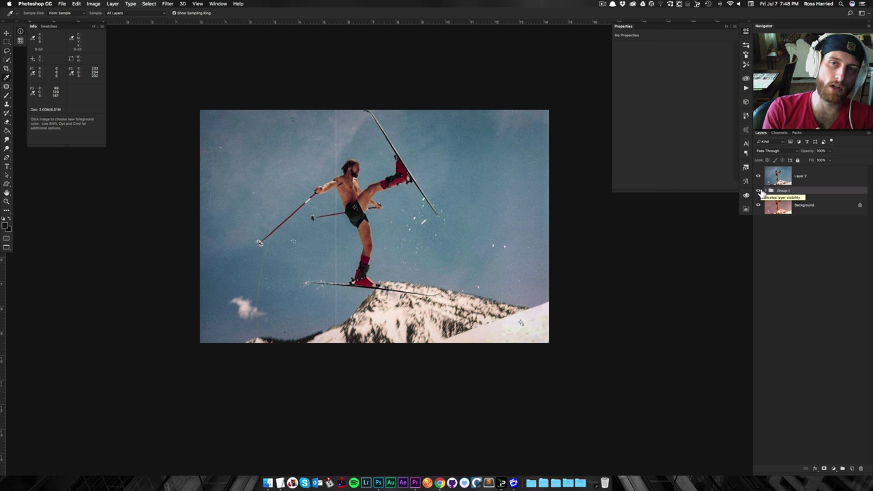
pyautogui.click(758, 191)
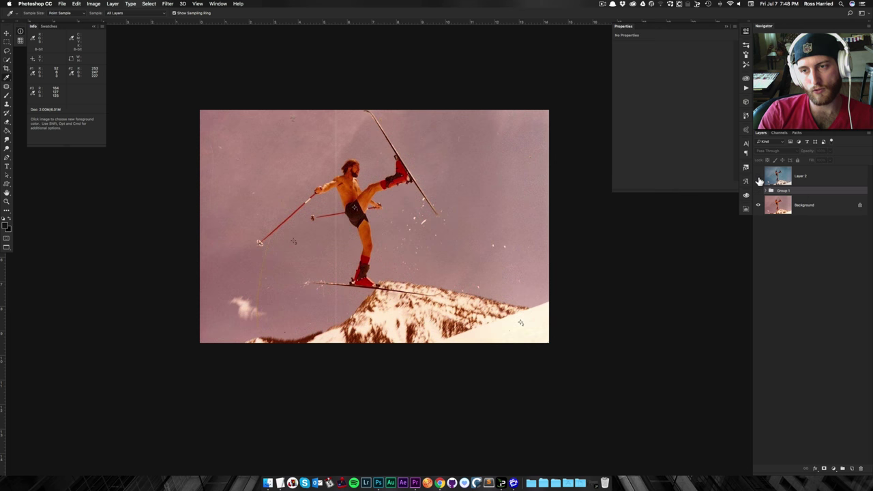
pyautogui.click(759, 192)
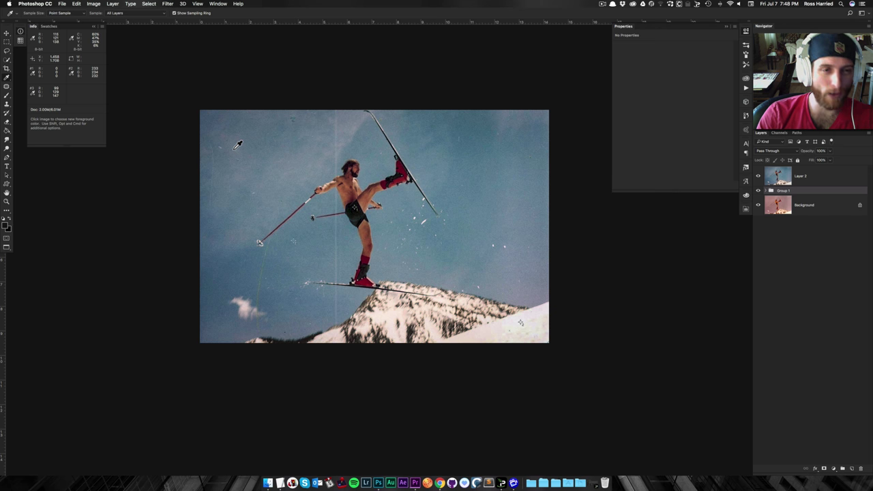
pyautogui.scroll(1, 195, 105)
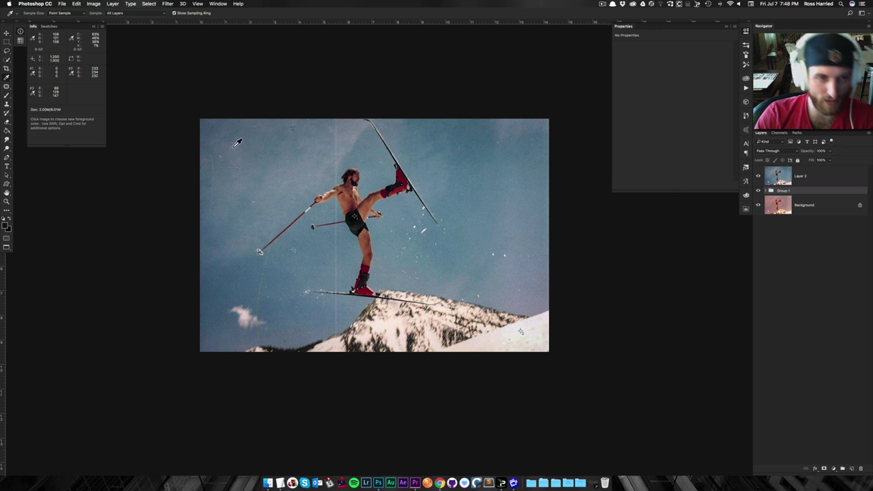